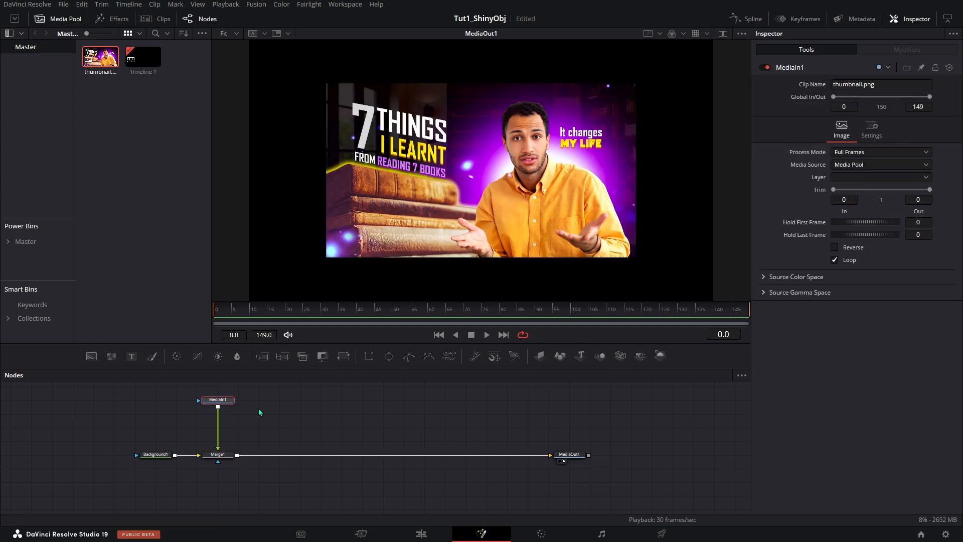
Add a Rectangle mask to the MediaIn1 node.
left_click_drag(258, 408, 249, 453)
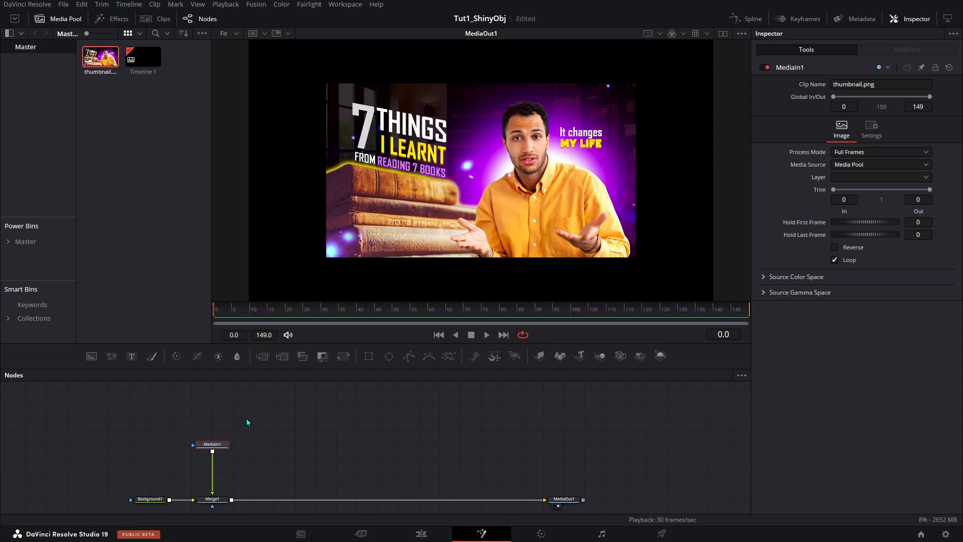
key("shift+space")
type("recta")
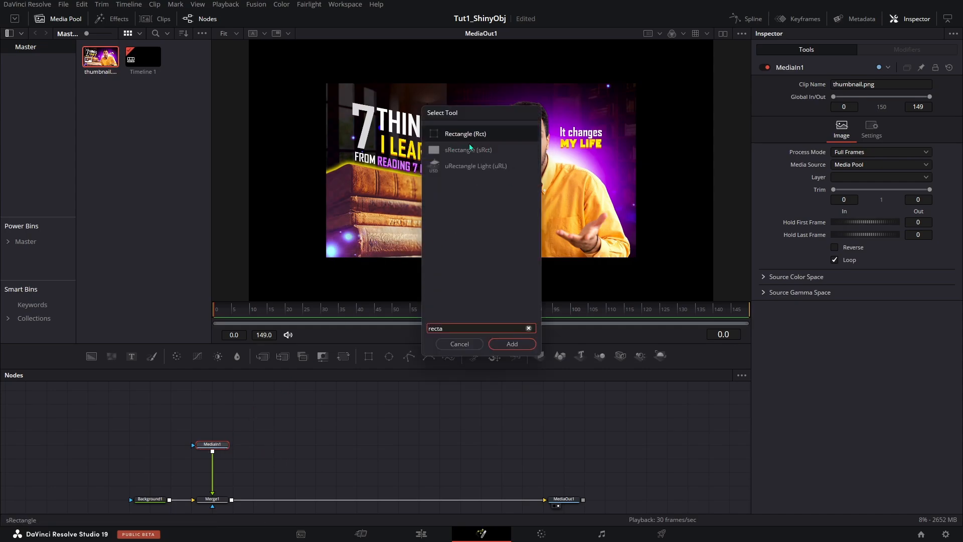
left_click(512, 344)
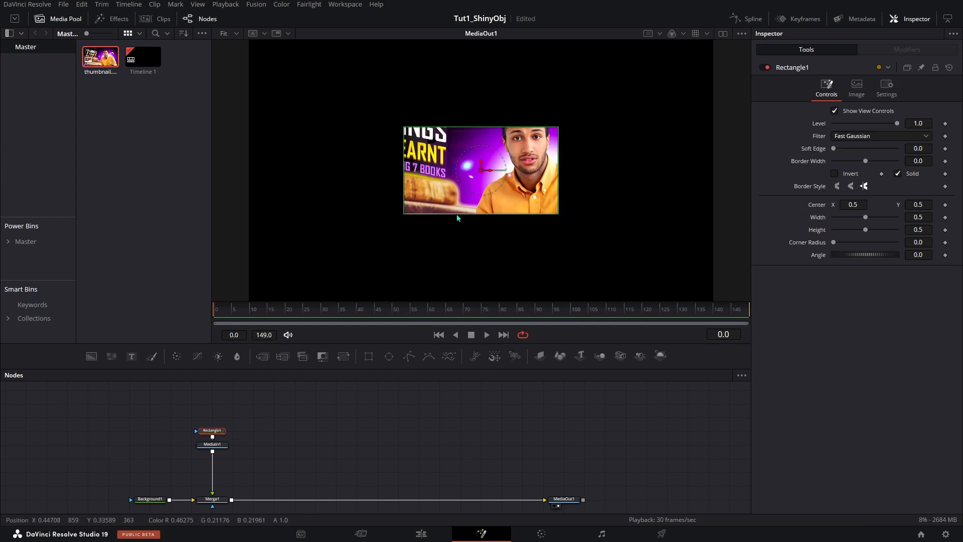
Stretch the image's rectangle mask to about 0.996 wide and 0.976 high, and round its corners with a radius of 0.142.
left_click_drag(457, 215, 460, 256)
left_click_drag(404, 200, 326, 198)
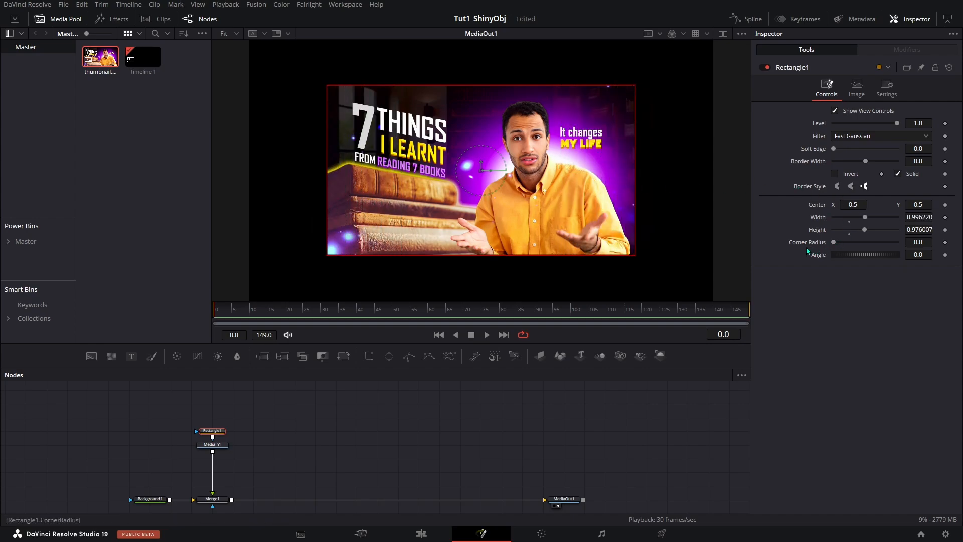
left_click_drag(834, 246, 842, 248)
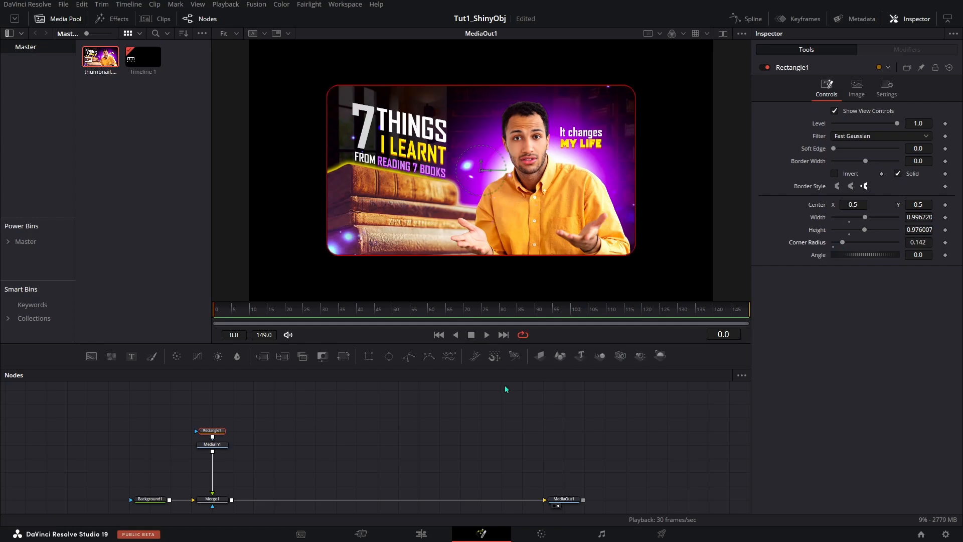
left_click(489, 449)
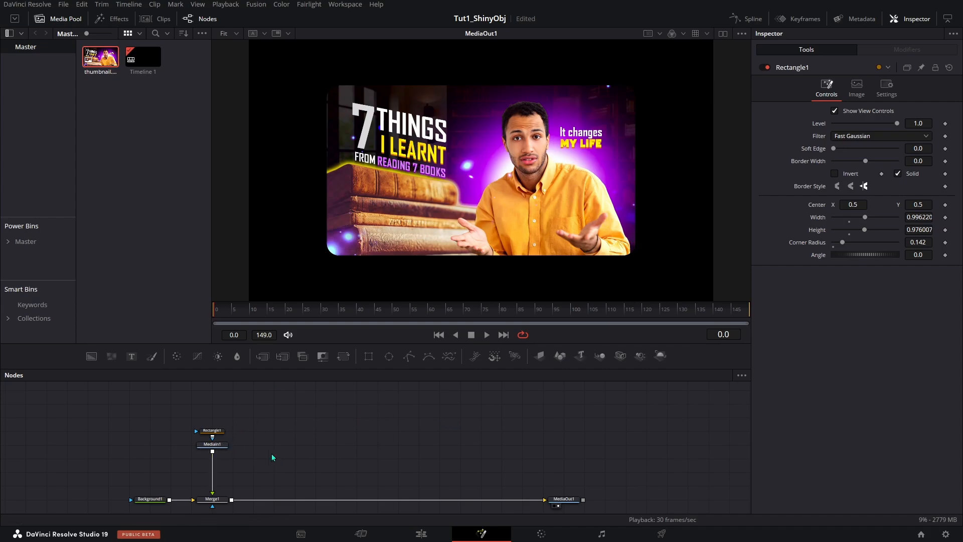
Insert a Glow node after MediaIn1.
left_click(222, 447)
key("shift+space")
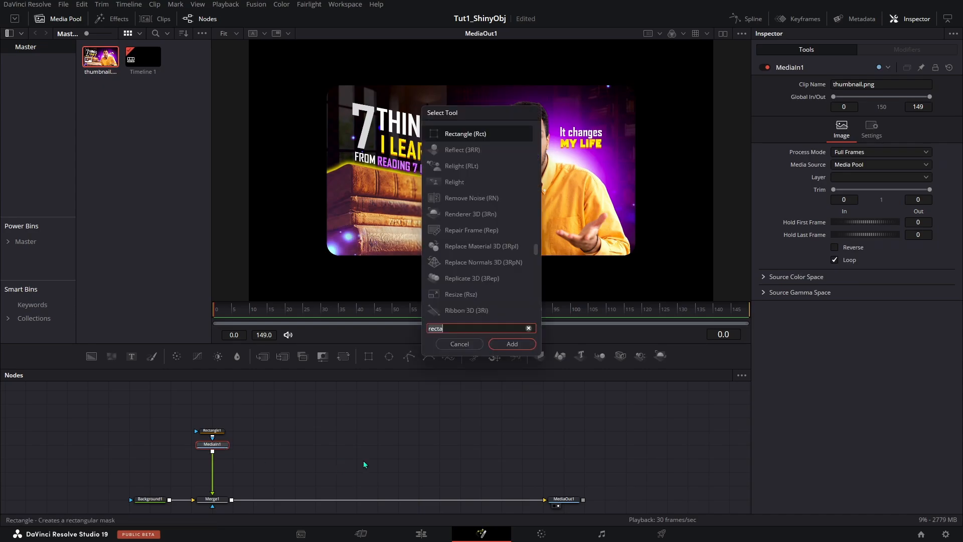
type("glow")
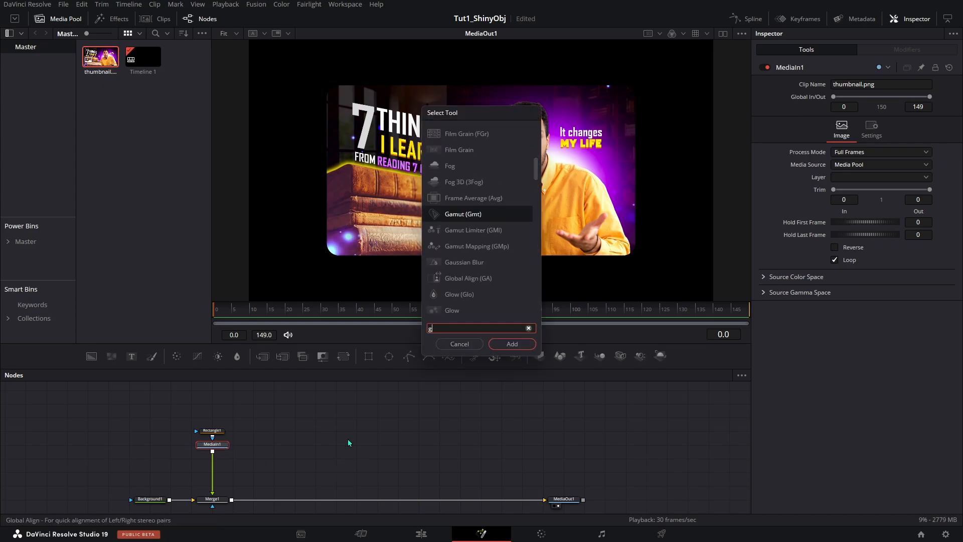
key("Return")
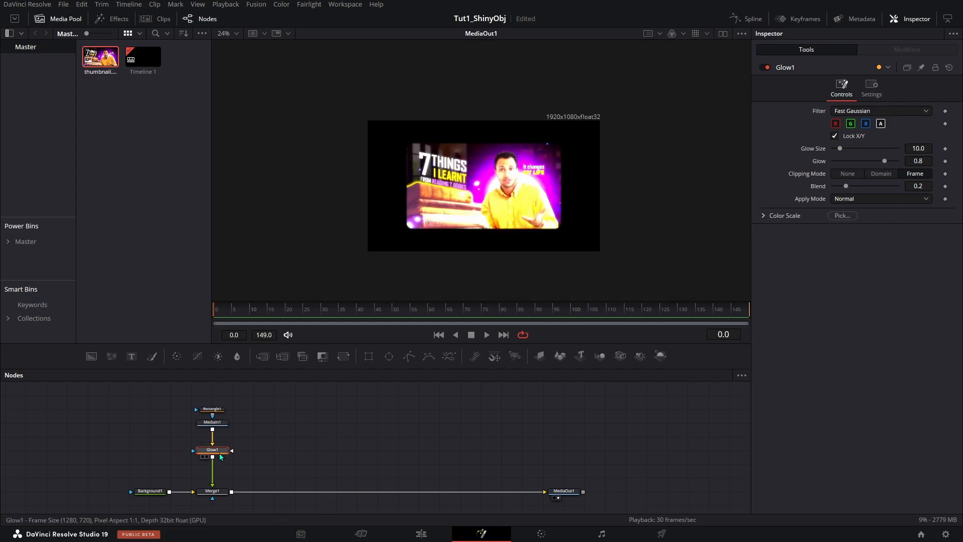
Add a Rectangle mask to the Glow1 node.
key("shift+space")
type("recta")
key("Return")
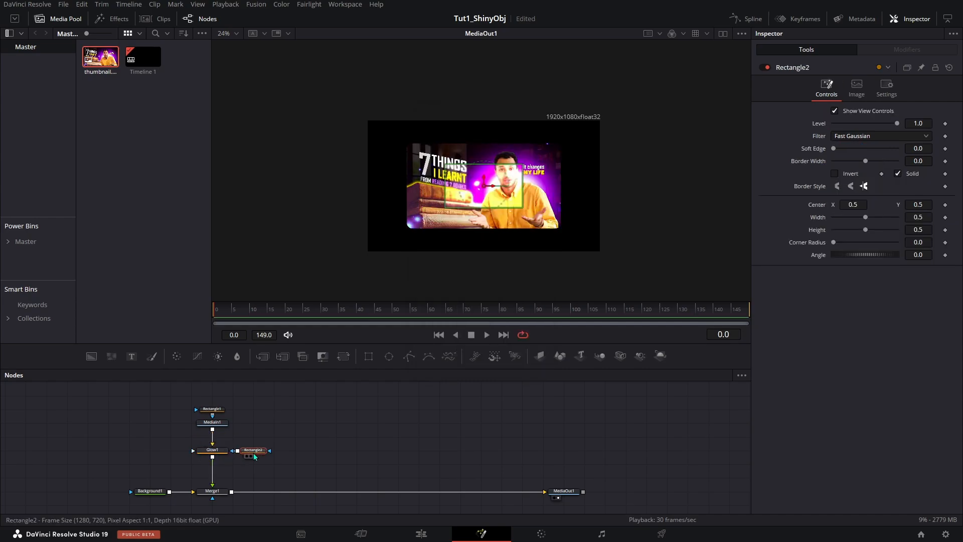
Reshape the glow mask into a narrow tall strip about 0.065 wide and 2.38 high, with a soft edge of 0.0157.
left_click_drag(446, 201, 491, 291)
left_click_drag(493, 236, 492, 233)
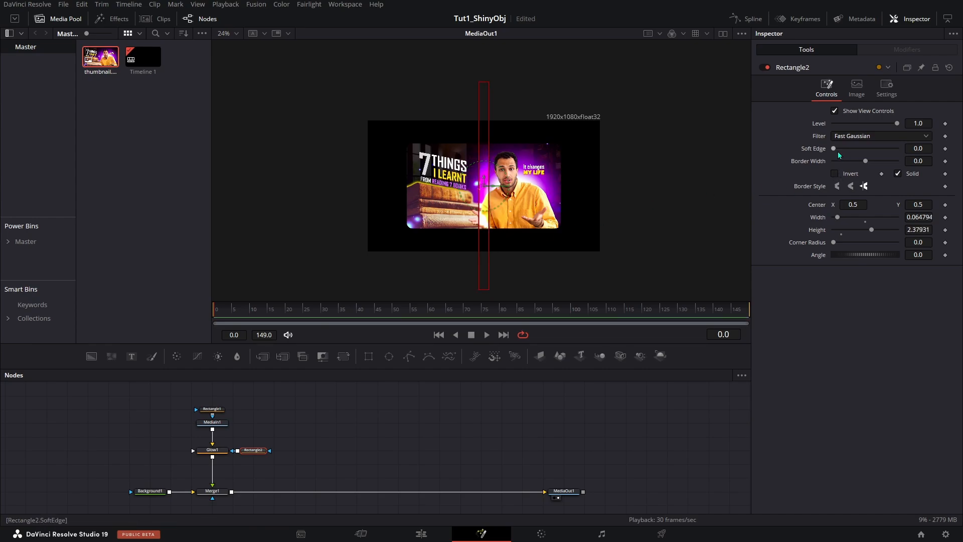
left_click_drag(835, 148, 838, 149)
Set the glow mask's angle to -30.
left_click_drag(870, 255, 856, 258)
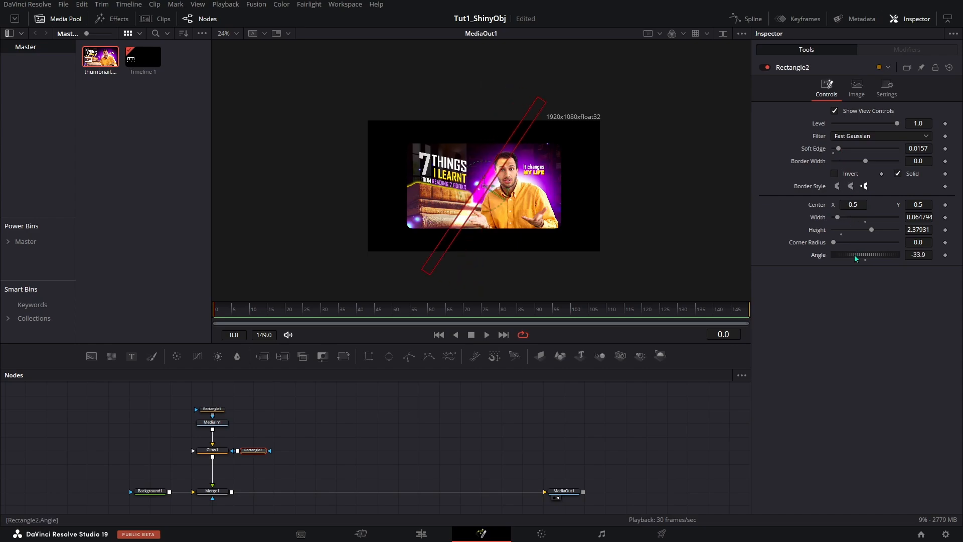
left_click(915, 255)
type("-33.5")
key("BackSpace")
key("BackSpace")
key("BackSpace")
type("0")
key("Tab")
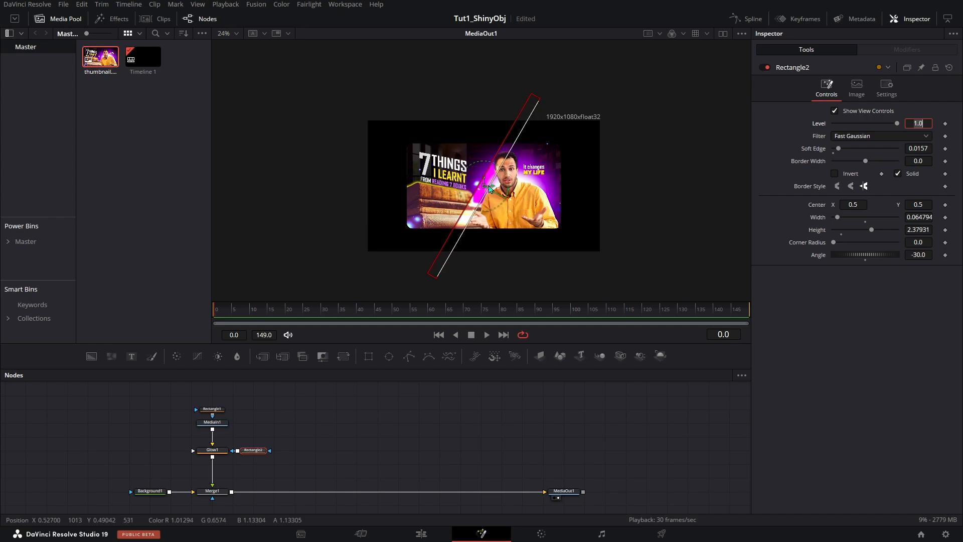
Keyframe the glow mask's center from beyond the image's upper-left corner at frame 0 to beyond its lower-right corner at frame 30.
left_click_drag(485, 187, 398, 139)
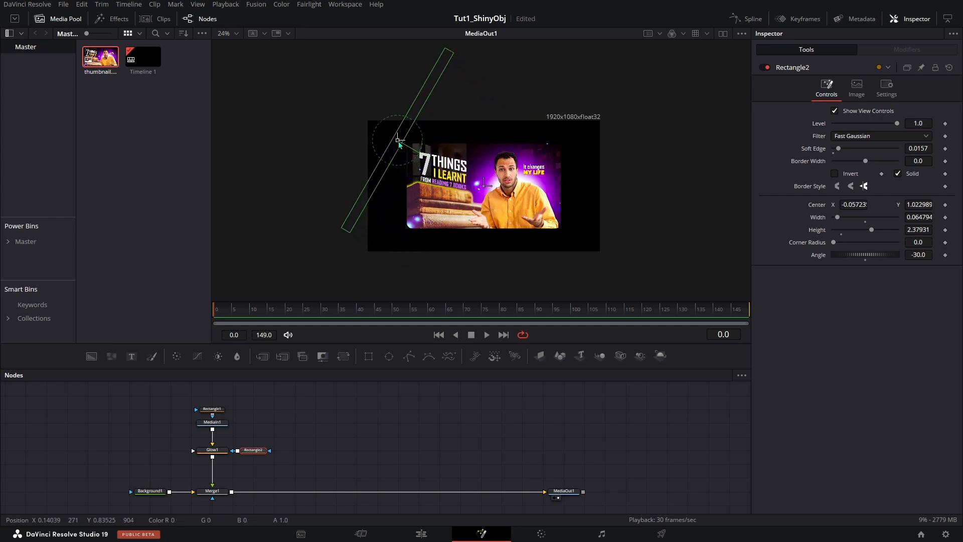
left_click(944, 204)
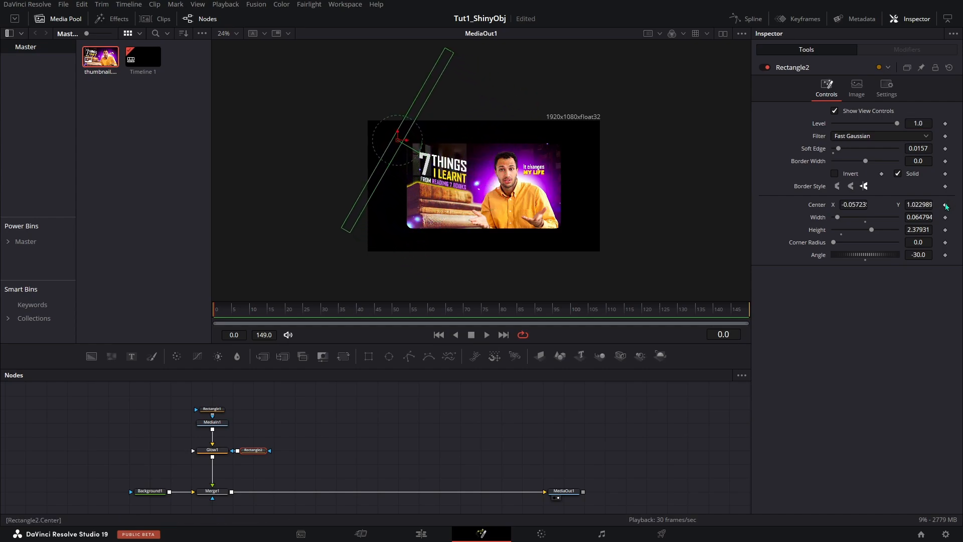
left_click(322, 314)
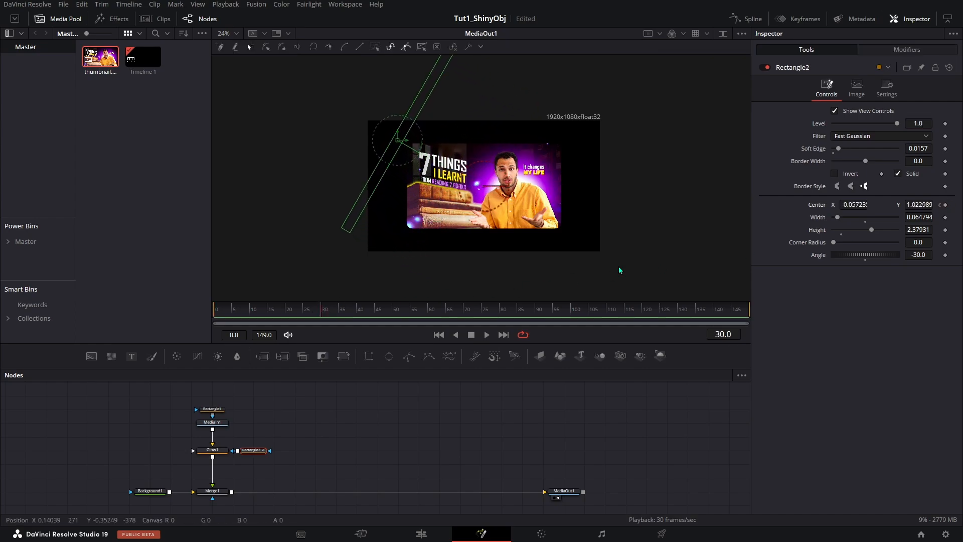
left_click(946, 205)
left_click_drag(397, 142, 565, 232)
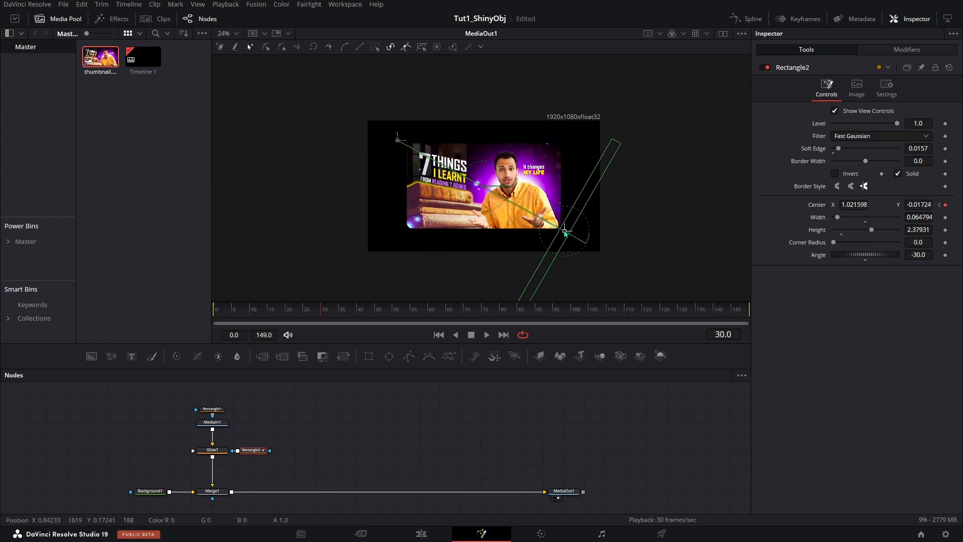
Scrub through the glow sweep in Fusion and play it back from the start on the Edit timeline.
left_click(274, 311)
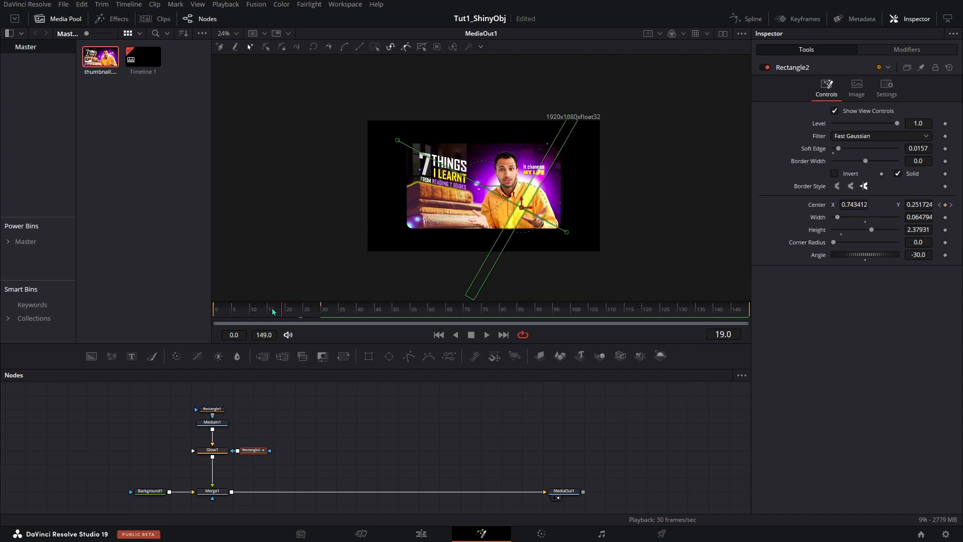
left_click_drag(273, 311, 329, 337)
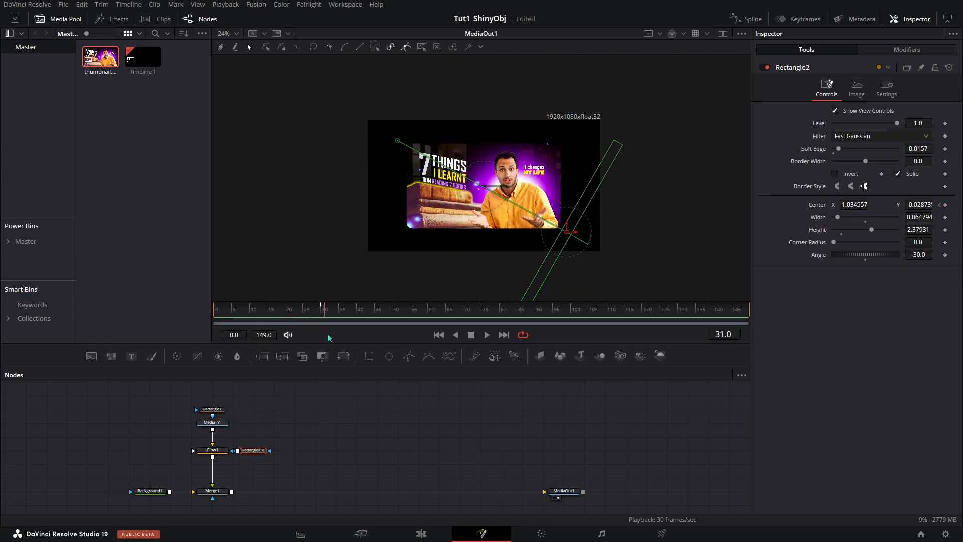
left_click(421, 533)
left_click_drag(443, 360, 346, 360)
key("space")
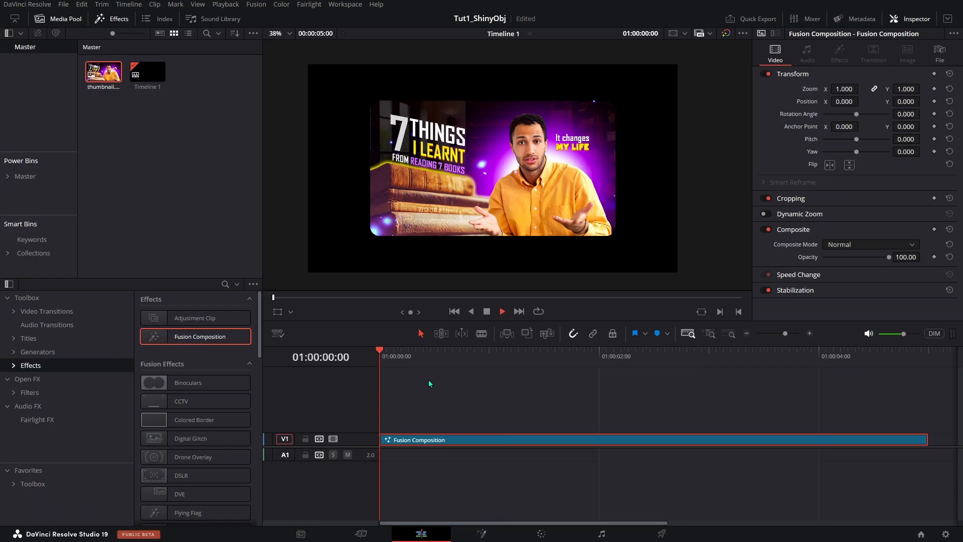
key("space")
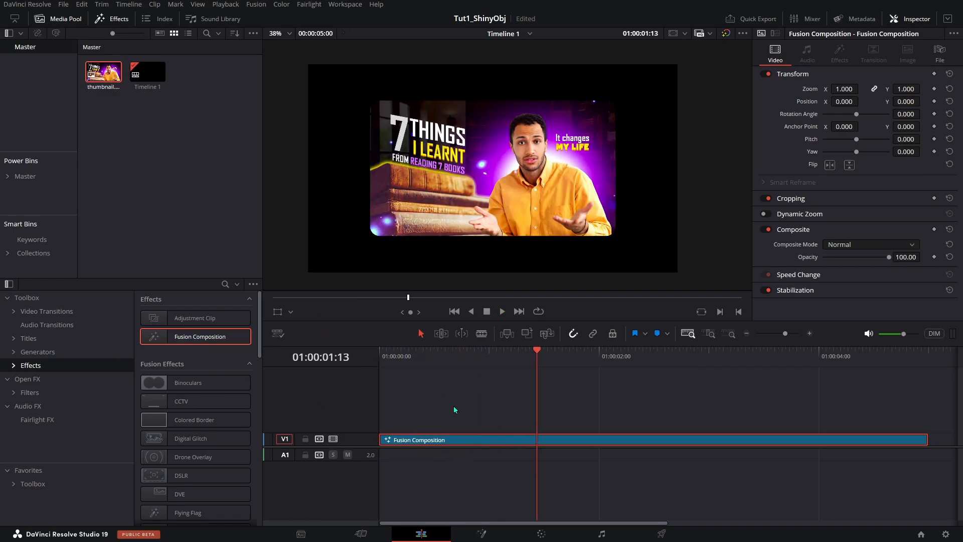
Smooth the displacement curve of Rectangle2's center keyframes in Fusion's Spline editor.
left_click(479, 533)
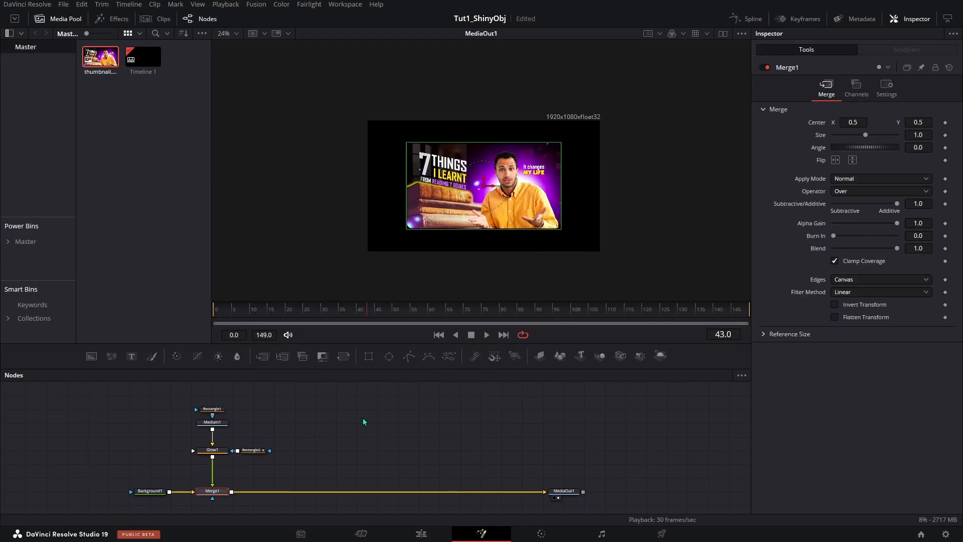
left_click(252, 450)
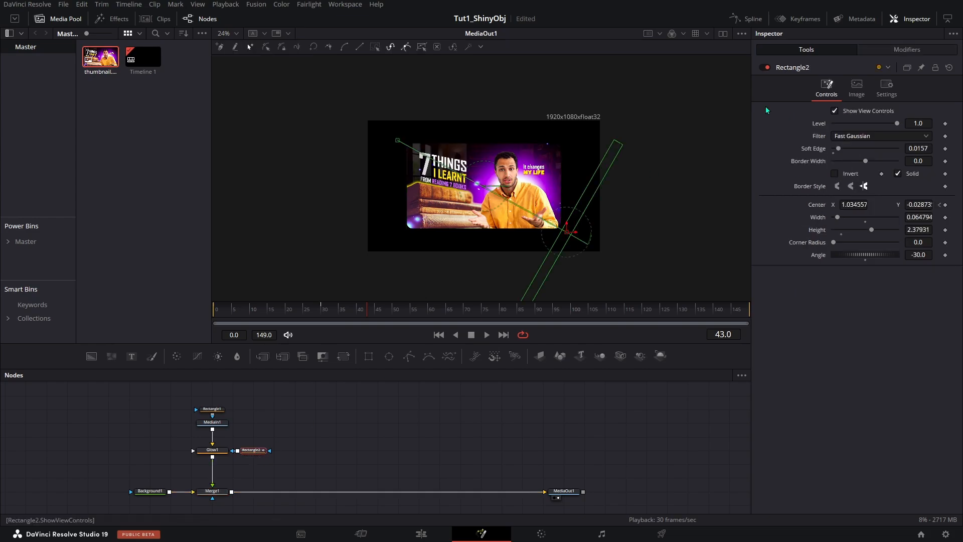
left_click(748, 19)
left_click(404, 401)
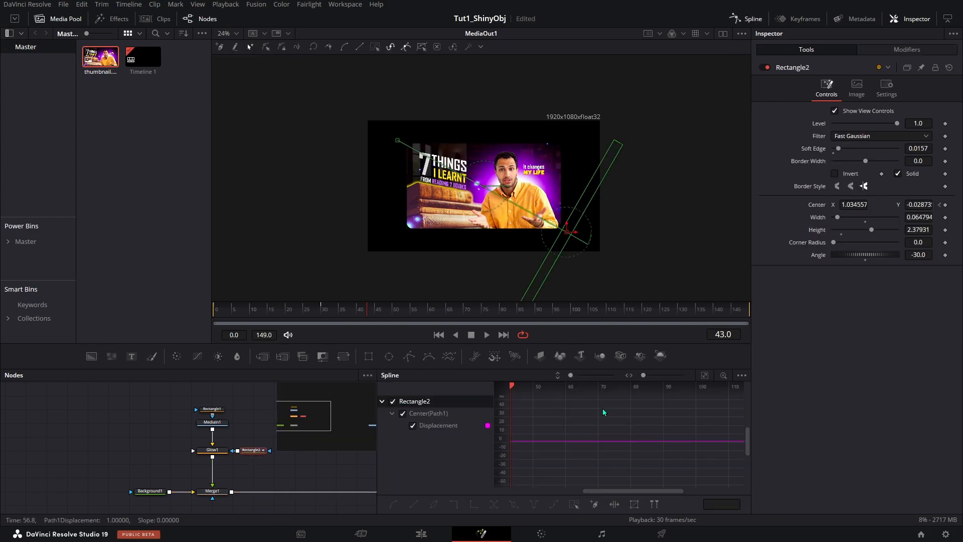
key("s")
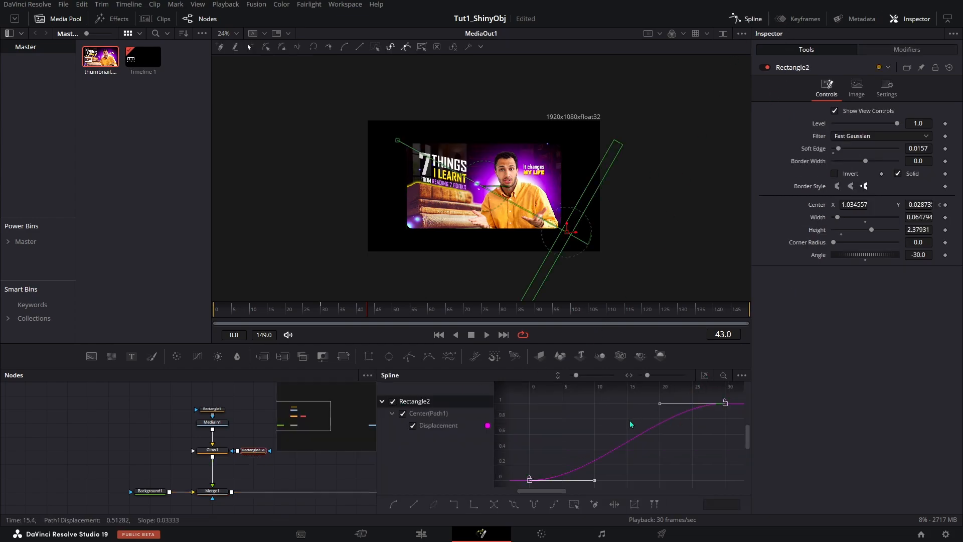
left_click(755, 22)
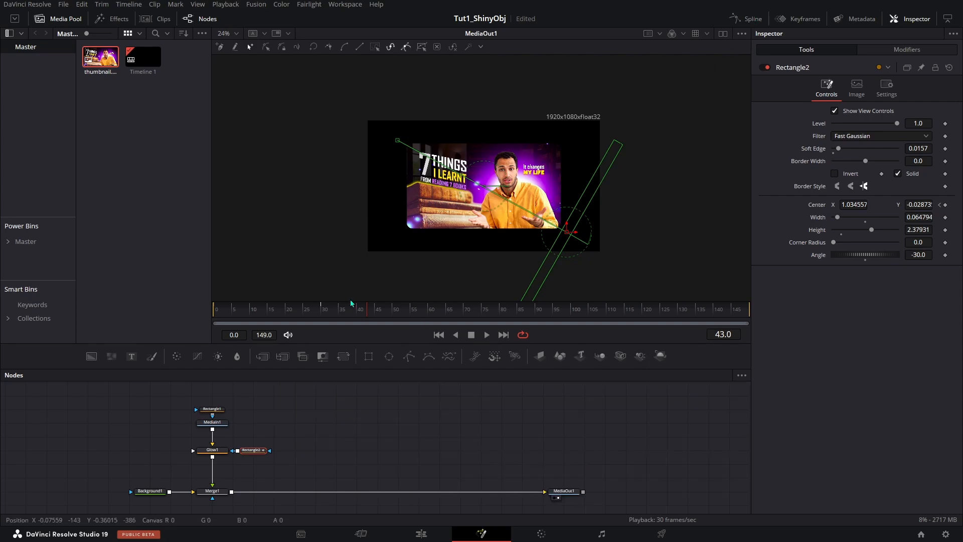
Preview the eased glow sweep by scrubbing it in Fusion and playing it on the Edit timeline.
left_click(246, 312)
left_click_drag(238, 316, 307, 320)
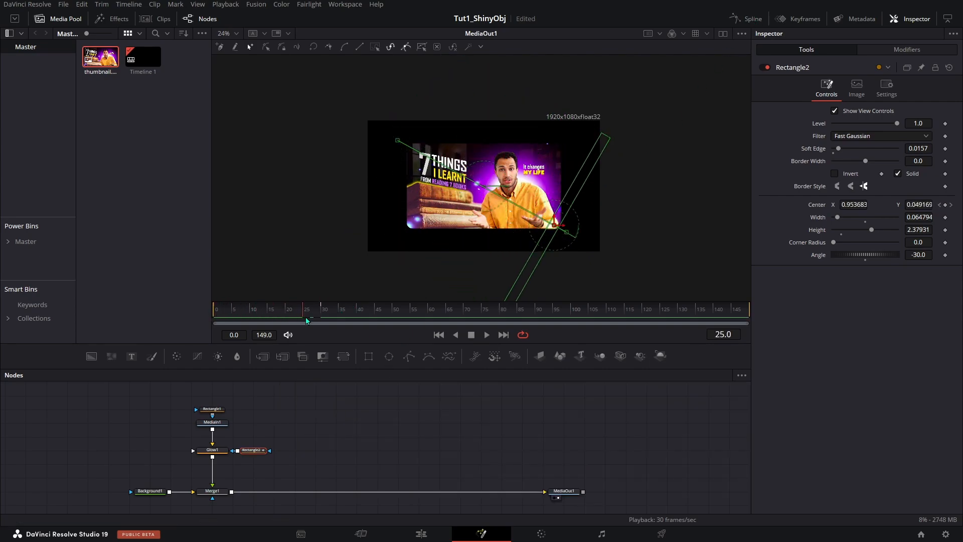
left_click(420, 532)
key("Home")
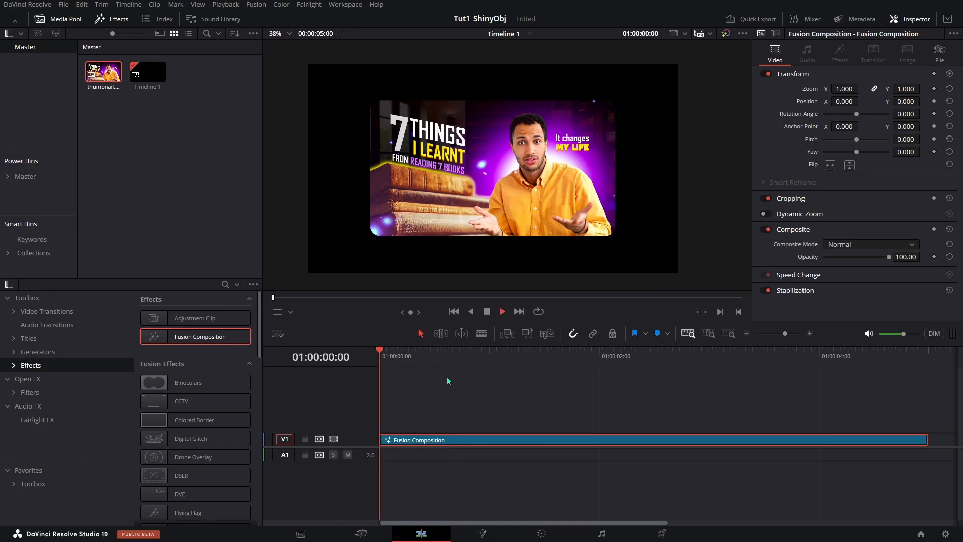
key("space")
key("space")
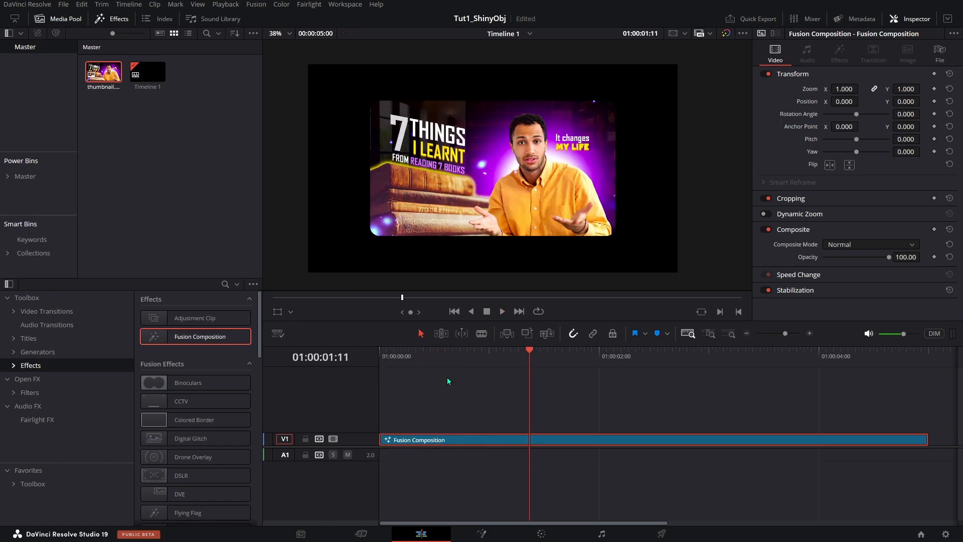
In the Fusion node graph, move MediaIn1, Glow1 and both rectangle masks up to make room above Merge1.
left_click(482, 532)
left_click_drag(307, 427, 181, 459)
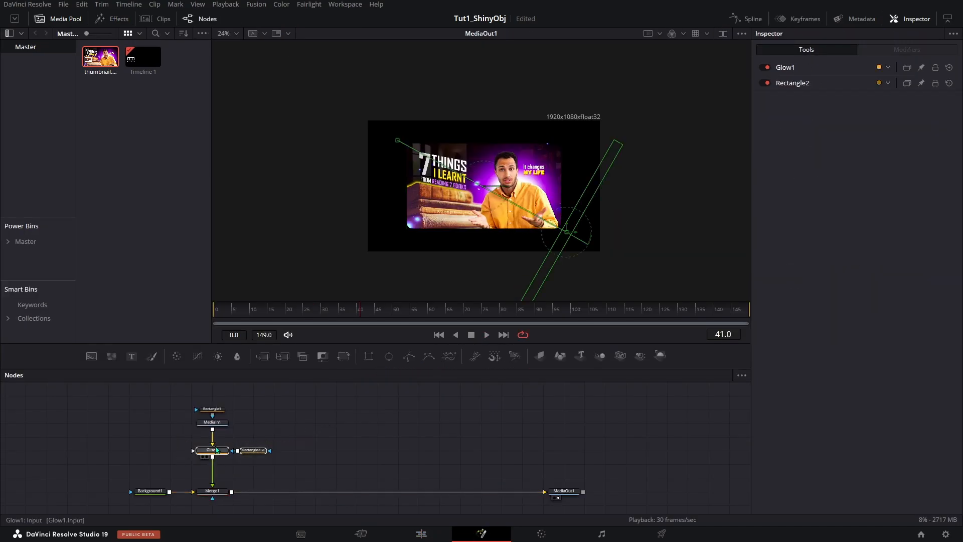
left_click_drag(295, 393, 212, 439)
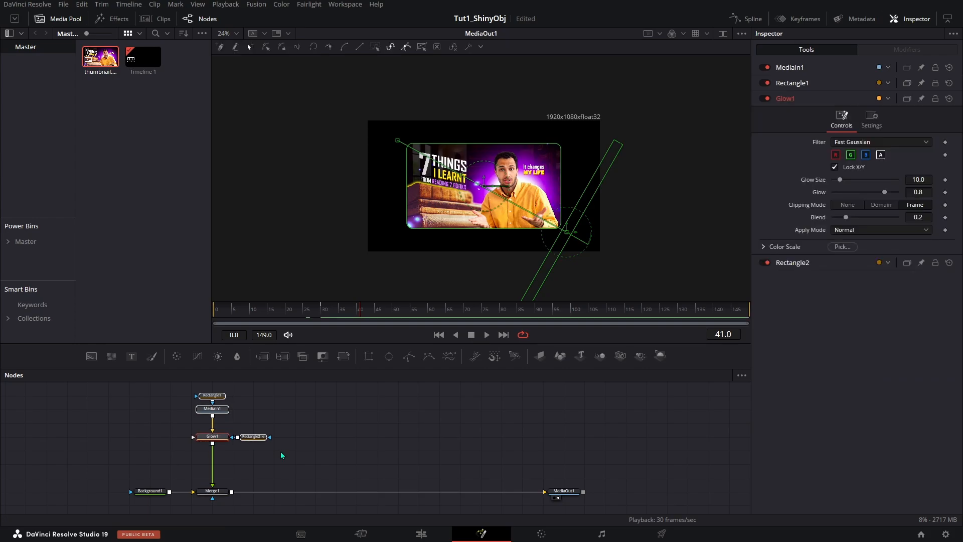
left_click(281, 451)
Insert a DVE node between Glow1 and Merge1.
left_click(216, 437)
key("shift+space")
type("dve")
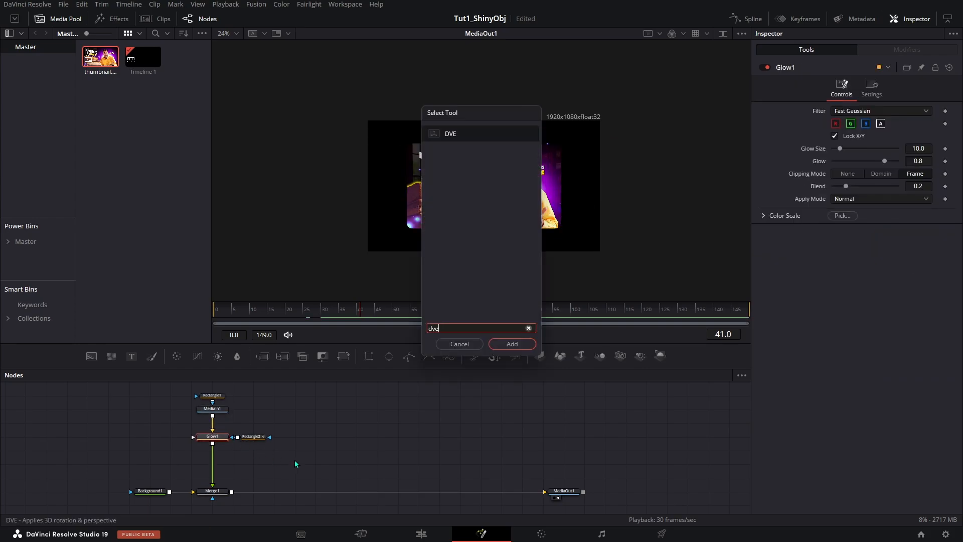
double_click(459, 138)
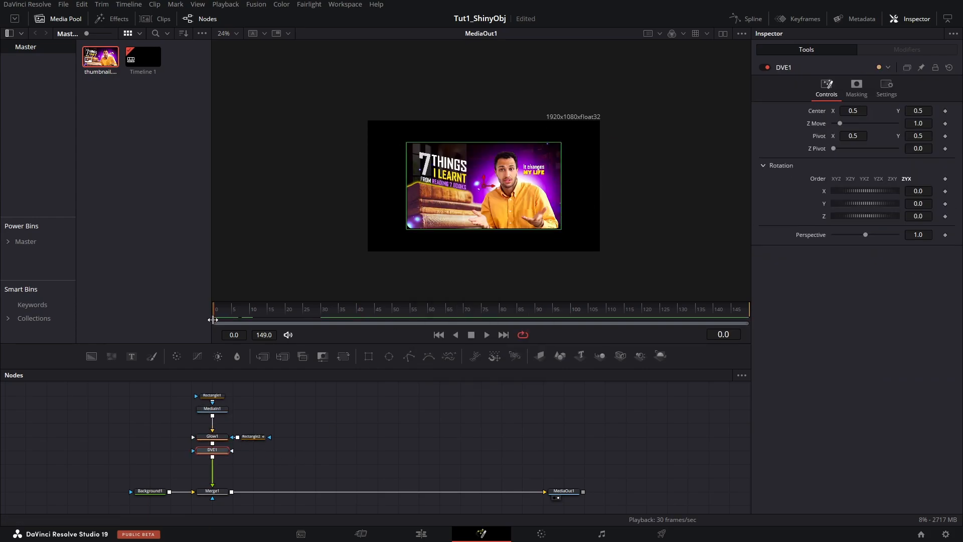
Keyframe the DVE's Y rotation at frame 0 with a value of 90.
left_click(945, 204)
left_click(927, 203)
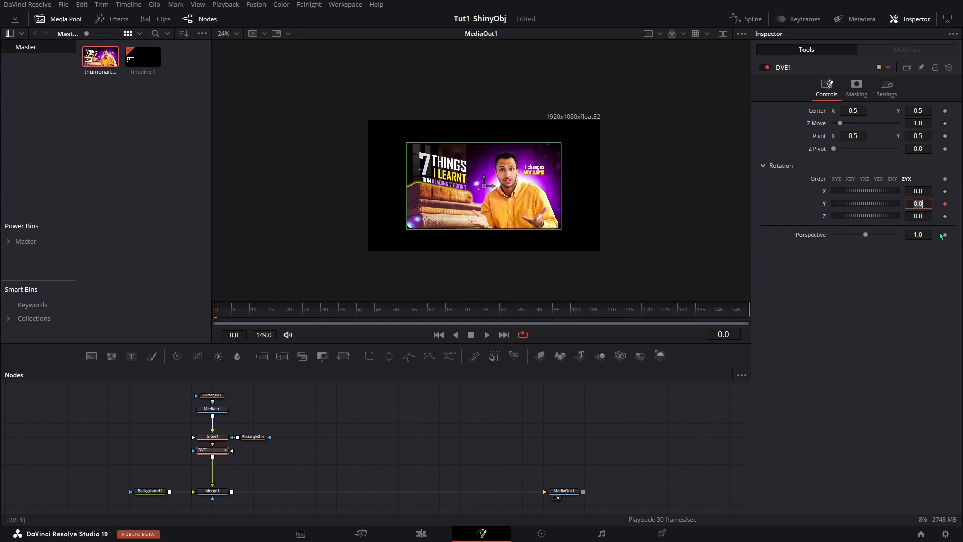
key("Tab")
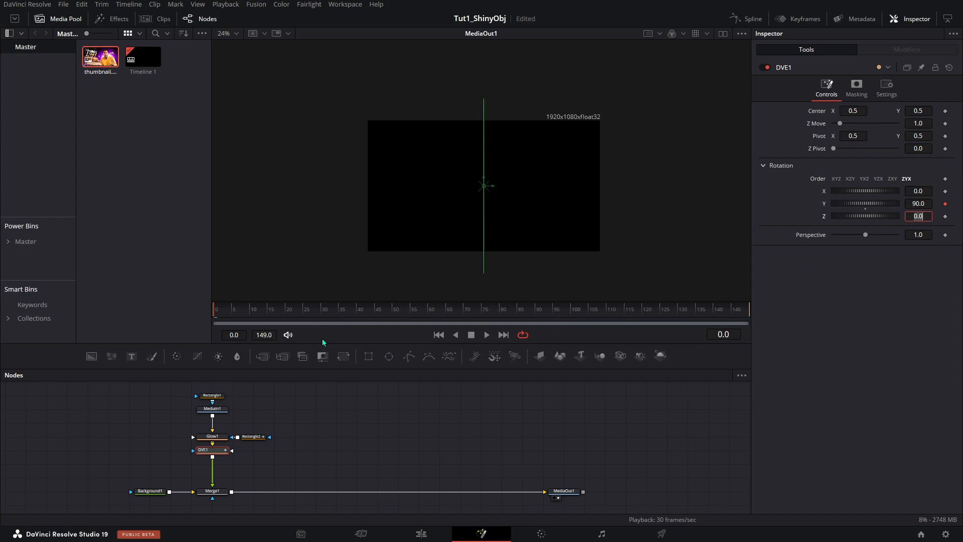
Keyframe the DVE's Y rotation to 23 at frame 20 and hold that value with another keyframe at frame 40.
left_click(287, 316)
key("shift+Tab")
type("23")
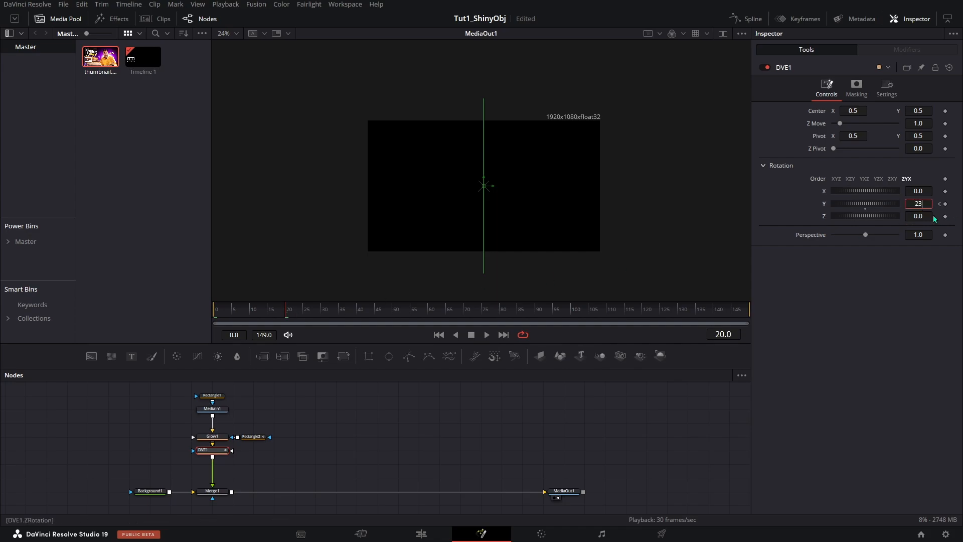
key("Tab")
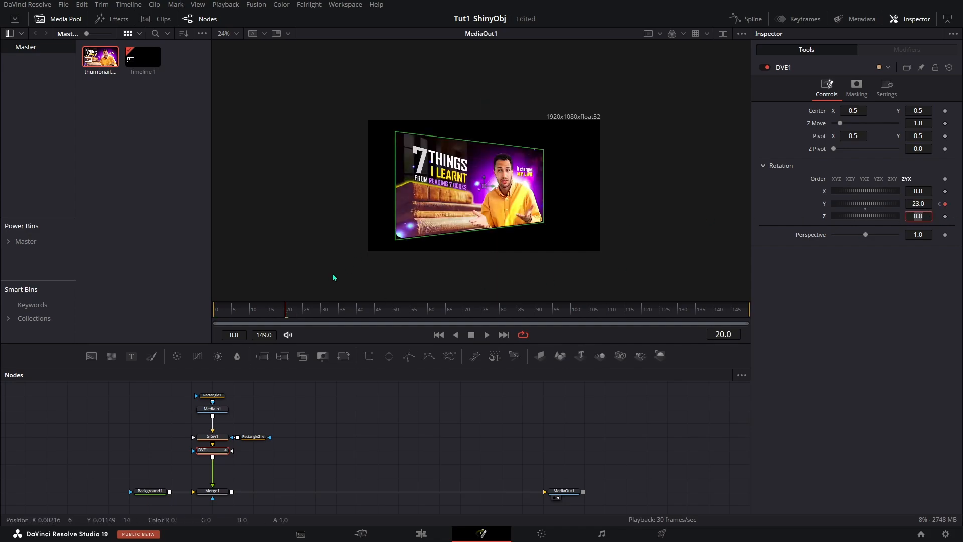
left_click(358, 315)
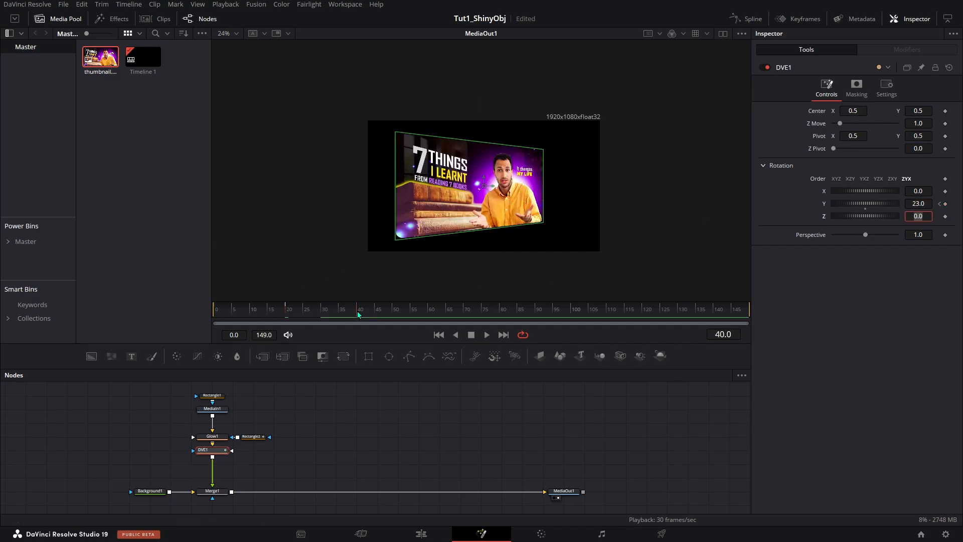
left_click(945, 204)
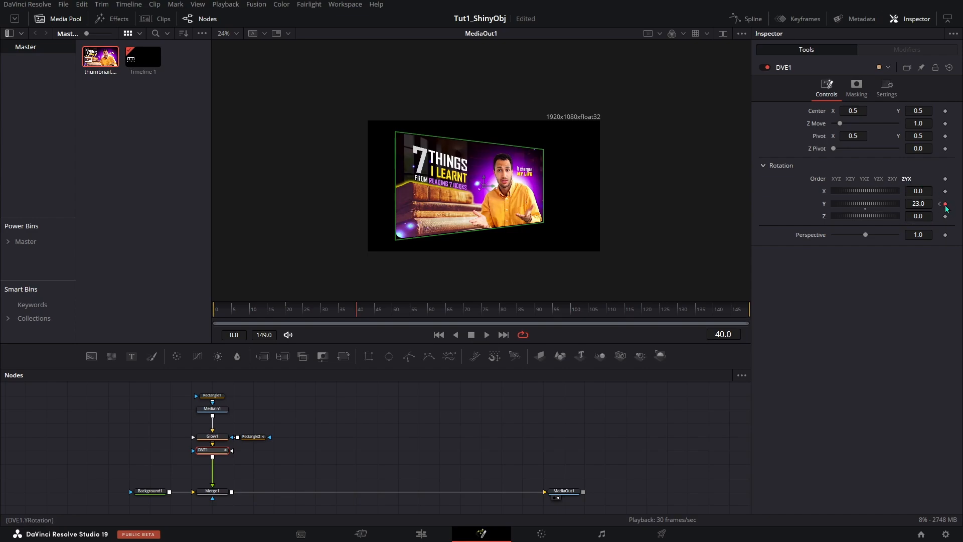
Keyframe the DVE's Y rotation to 0 at frame 60 and scrub through the rotation from the start.
left_click(428, 313)
left_click(930, 204)
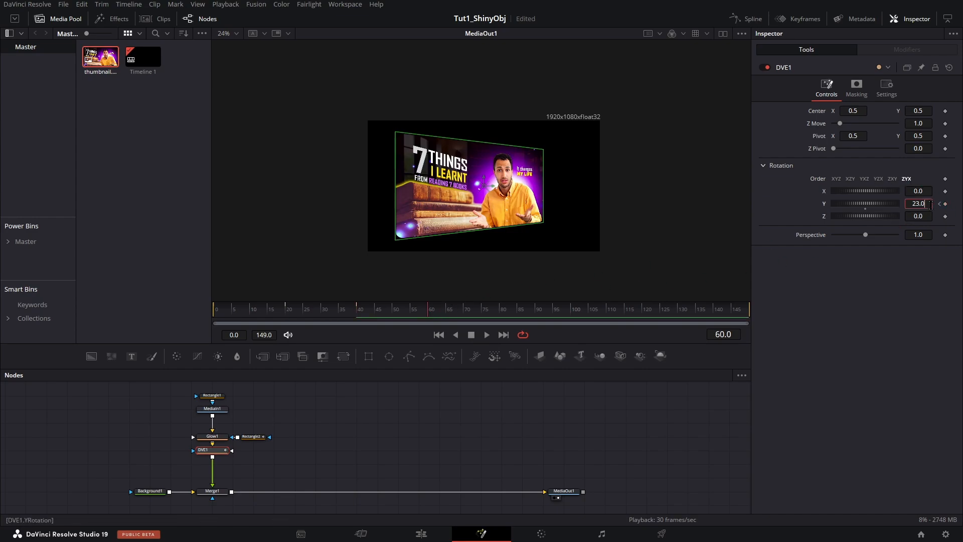
type("0")
key("Tab")
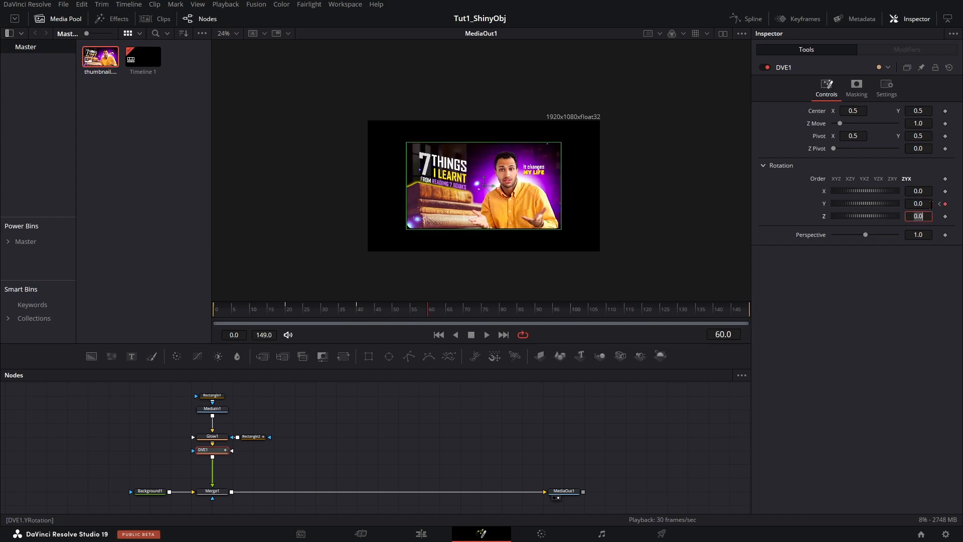
left_click_drag(216, 317, 430, 317)
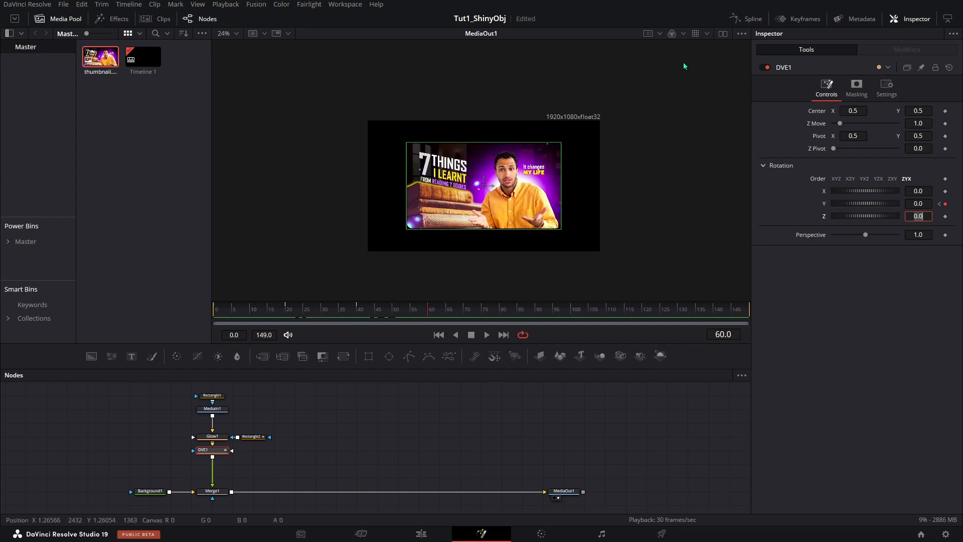
Open the Spline editor, hide the Rectangle2 curves and fit the DVE1 Y Rotation curve to the view.
left_click(735, 19)
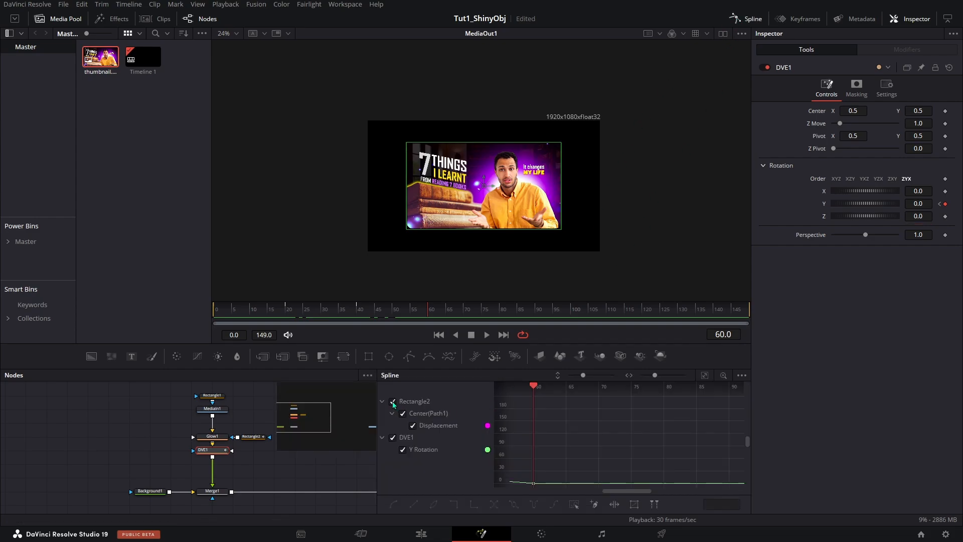
left_click(393, 401)
left_click(704, 376)
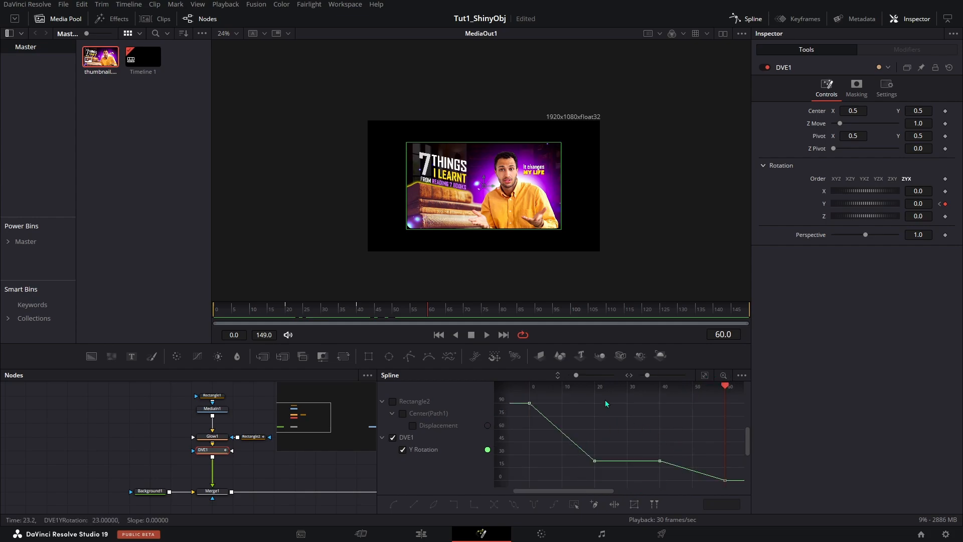
Smooth the Y Rotation keyframes at frames 0 and 20 and set their Ease In to 100.
left_click_drag(607, 396, 523, 474)
key("shift+s")
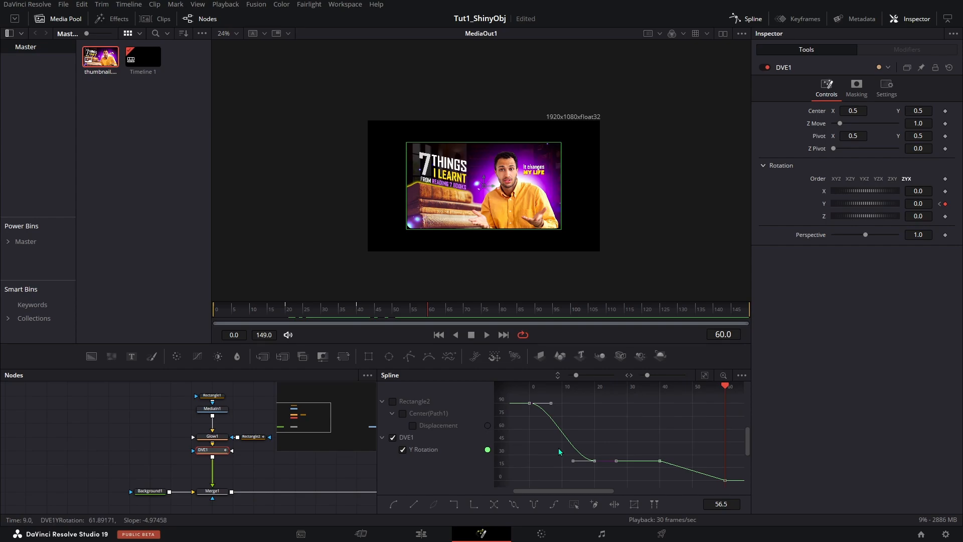
key("t")
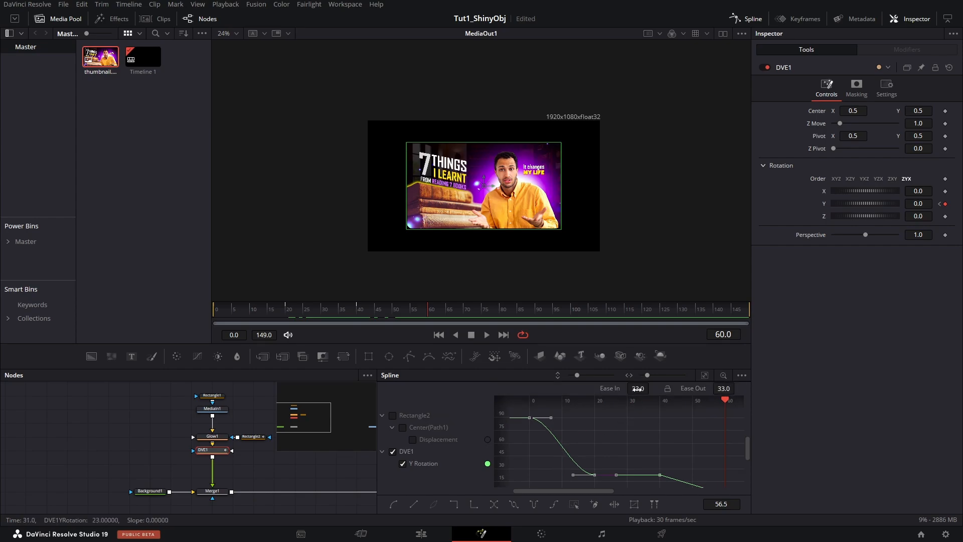
left_click_drag(637, 388, 671, 388)
Smooth the Y Rotation keyframes at frames 40 and 60 and set their Ease Out to 100.
left_click_drag(664, 441, 571, 395)
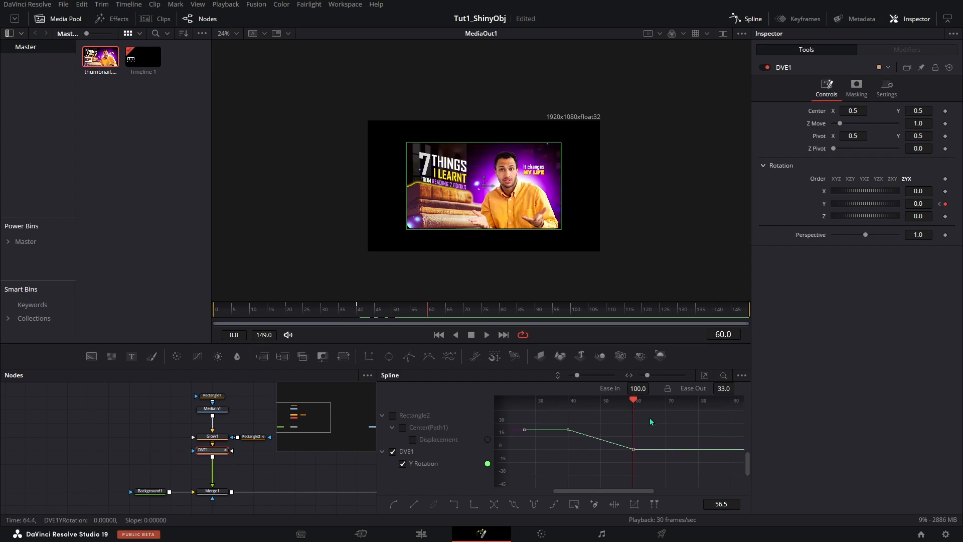
left_click_drag(650, 418, 541, 476)
left_click_drag(726, 389, 728, 389)
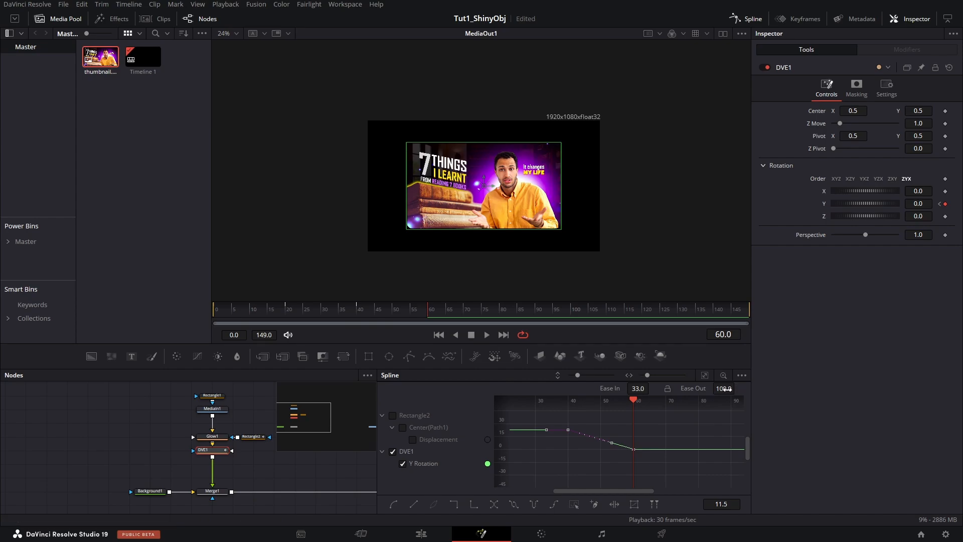
left_click_drag(652, 418, 562, 475)
key("s")
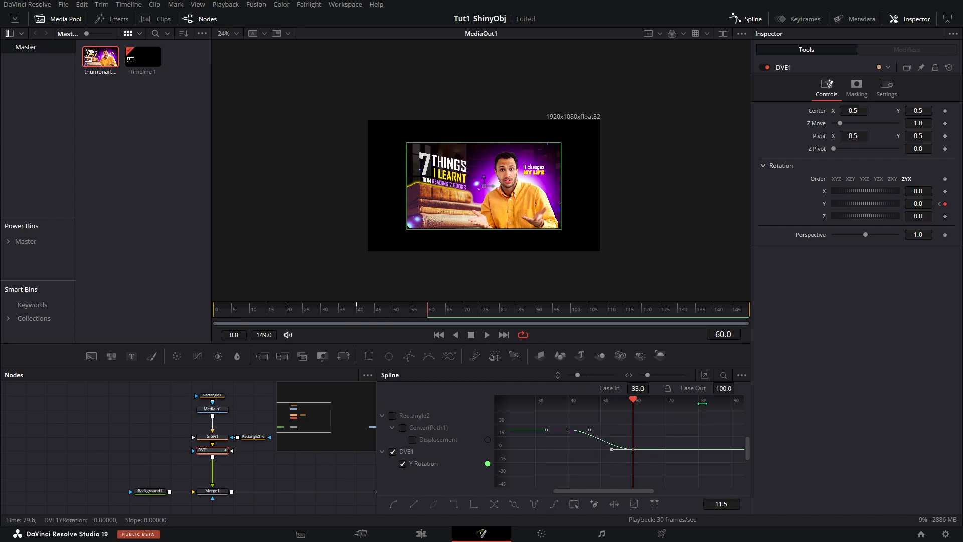
left_click(679, 434)
left_click_drag(660, 421, 552, 479)
left_click_drag(725, 390, 724, 388)
Play the eased rotation animation from frame 0 to check its motion.
left_click_drag(320, 313, 146, 312)
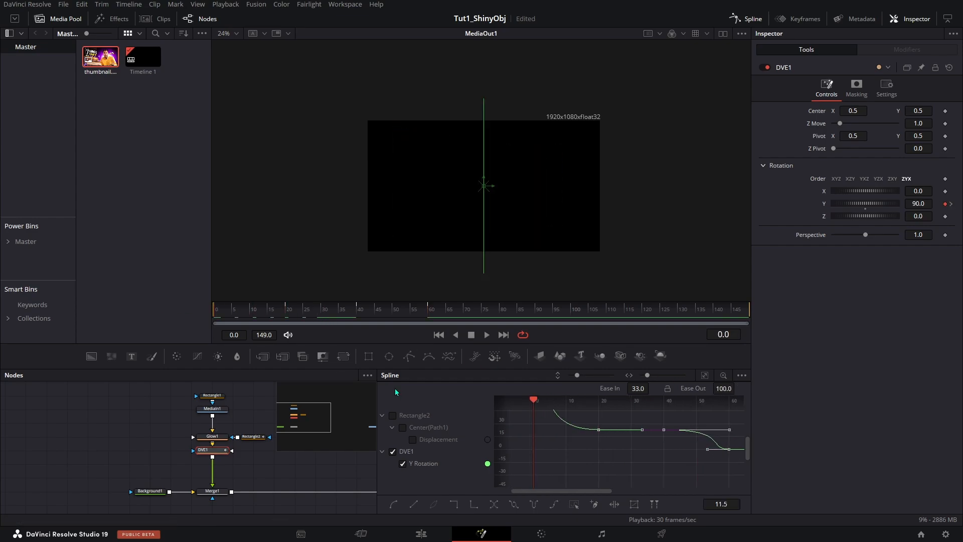
key("space")
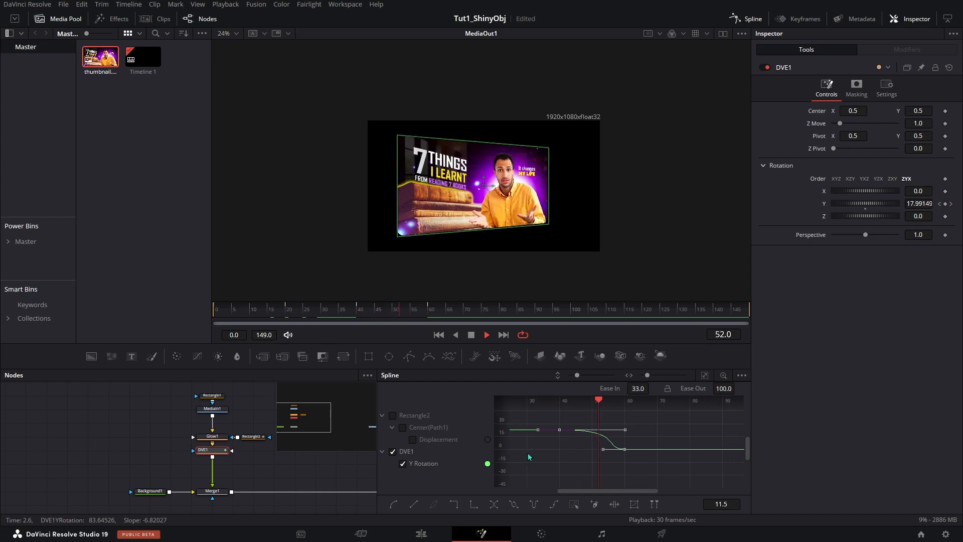
key("space")
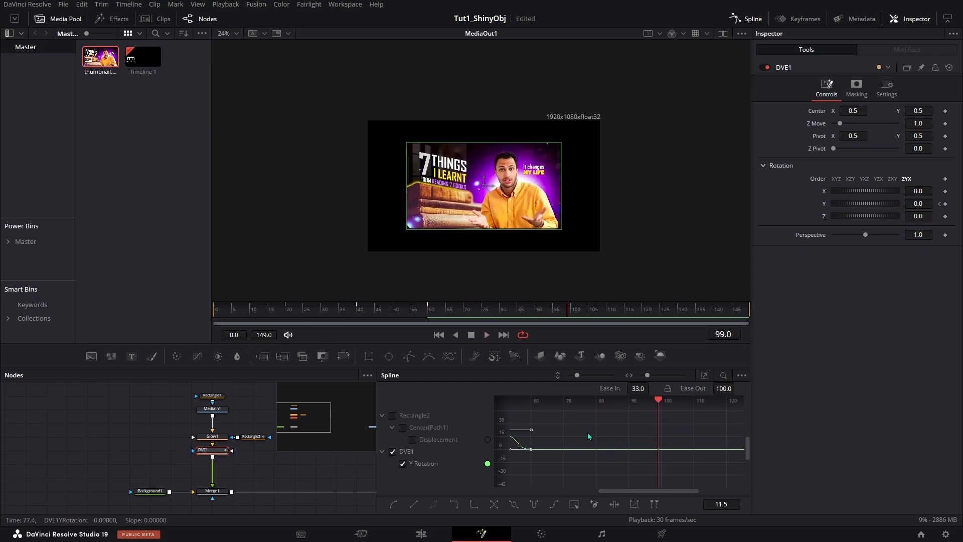
Close the Spline editor and insert a Transform node between DVE1 and Merge1.
left_click(747, 20)
left_click_drag(342, 428, 436, 416)
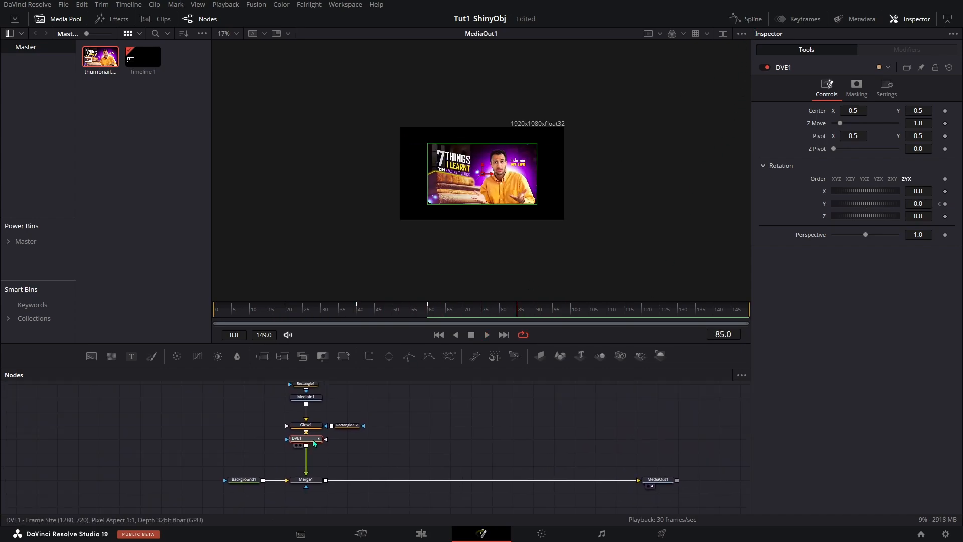
key("shift+space")
type("tr")
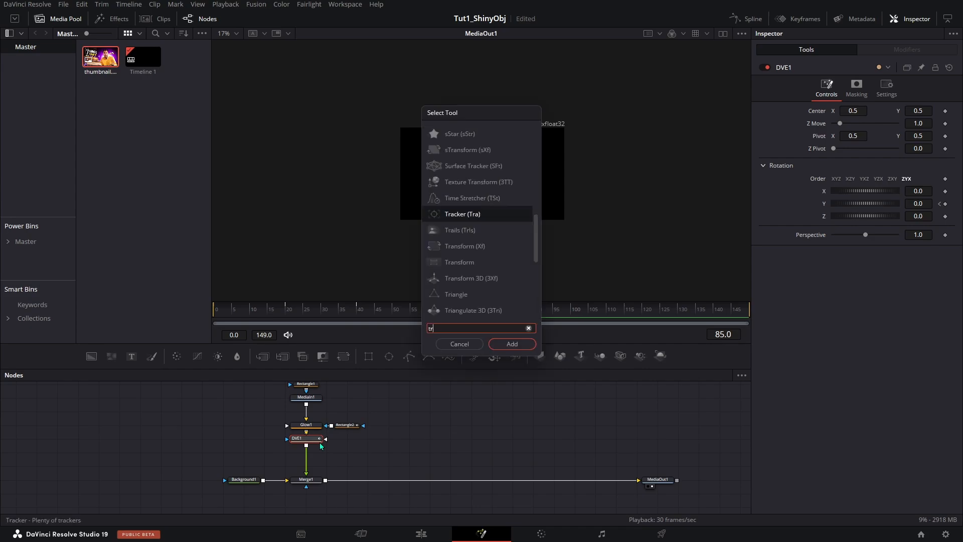
type("ans")
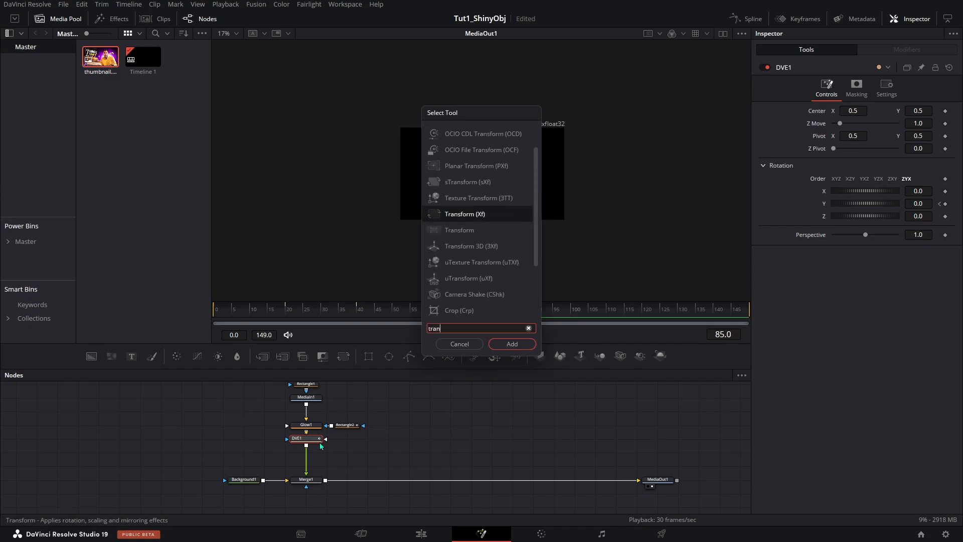
key("Return")
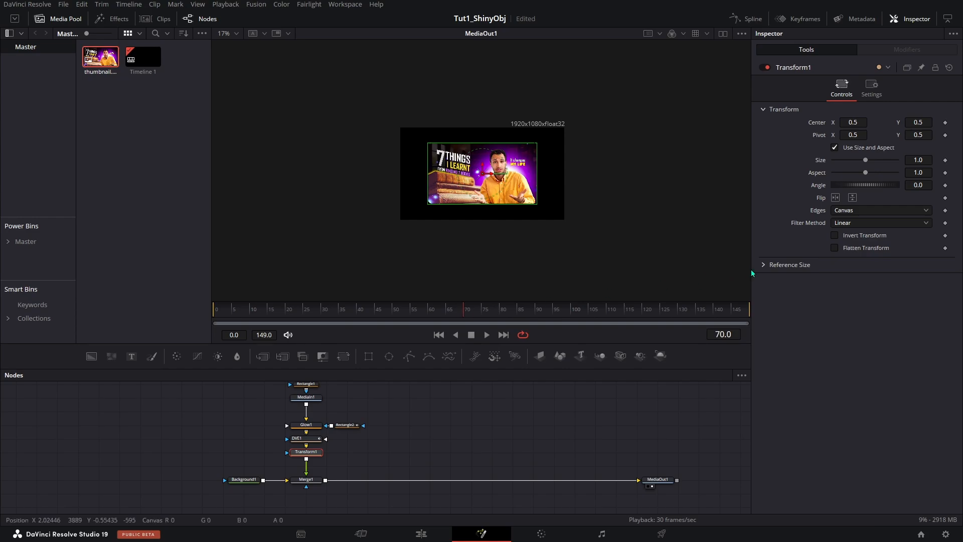
Keyframe the Transform's Center at frame 70, then move the thumbnail straight down below the canvas at frame 85, to Center Y about -1.13.
left_click(946, 124)
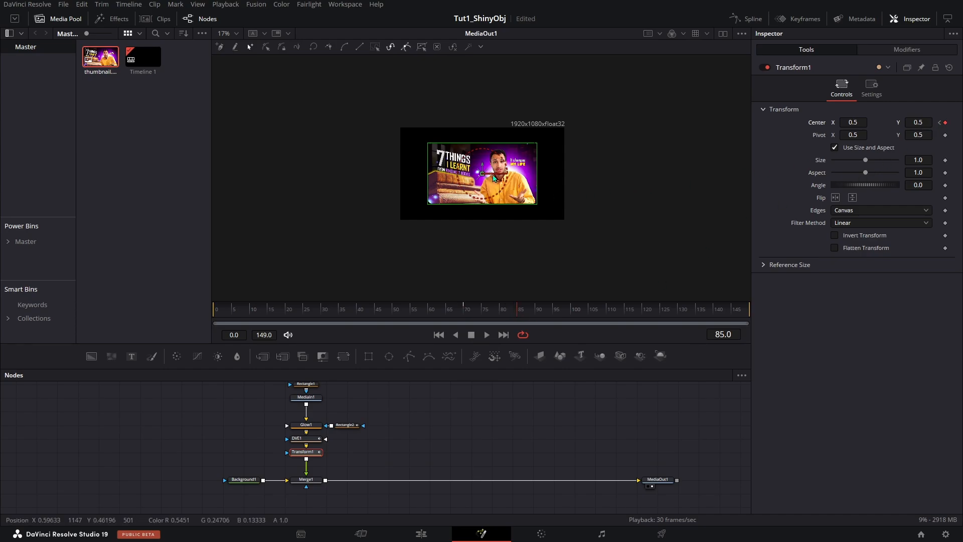
left_click_drag(482, 172, 481, 271)
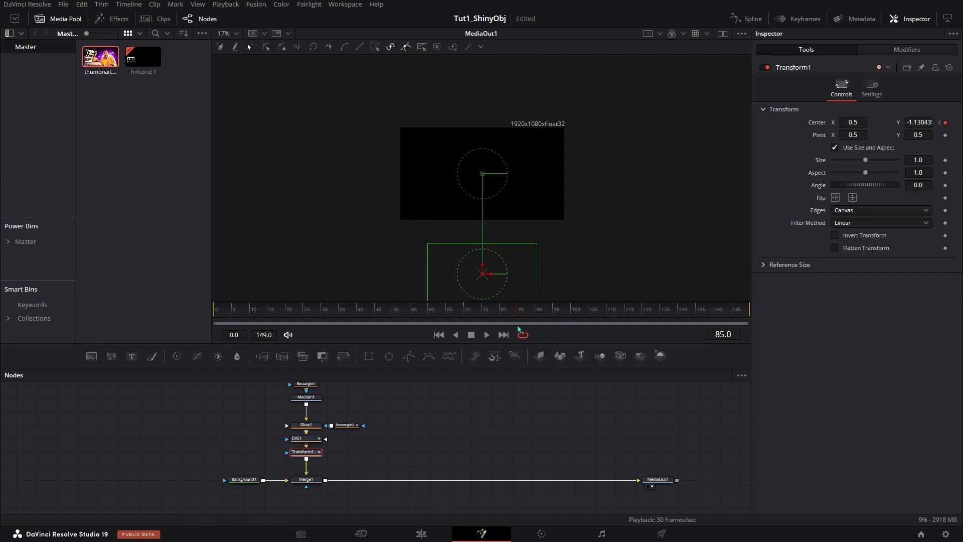
Keyframe the Transform's Angle at 0 on frame 65 and at -7.8 on frame 80, and return to frame 65.
mouse_move(464, 316)
left_mouse_down()
mouse_move(514, 316)
mouse_move(463, 316)
left_mouse_up()
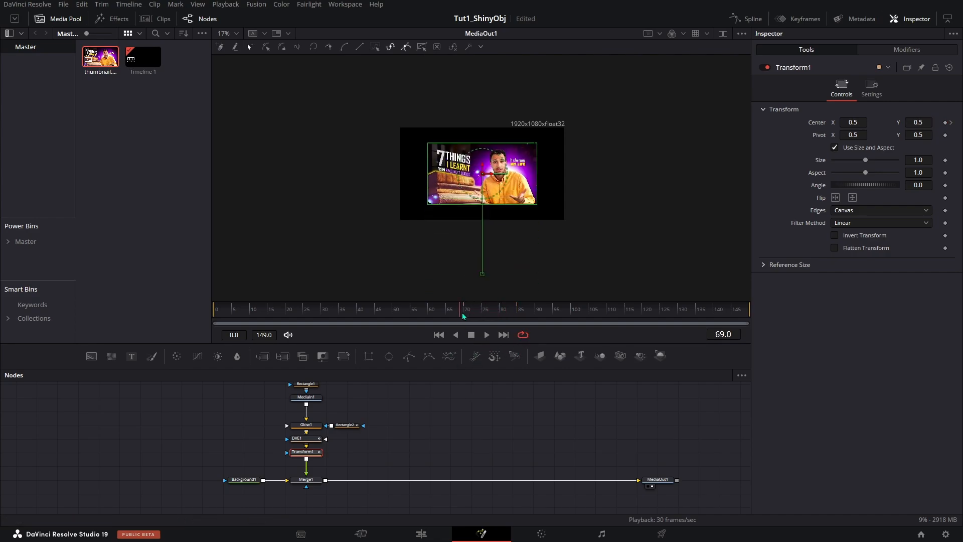
left_click(945, 185)
left_click(499, 314)
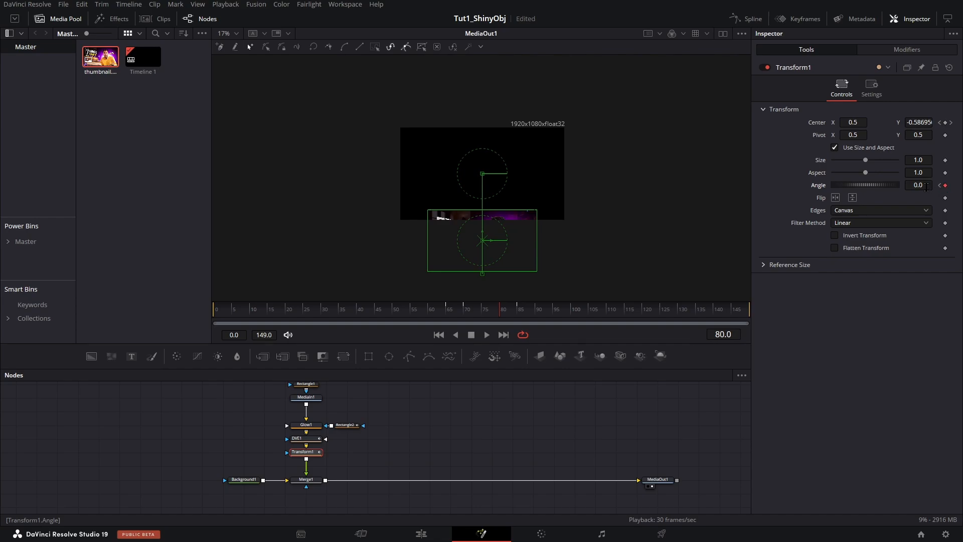
left_click(919, 185)
mouse_move(882, 188)
left_mouse_down()
mouse_move(870, 188)
mouse_move(881, 189)
left_mouse_up()
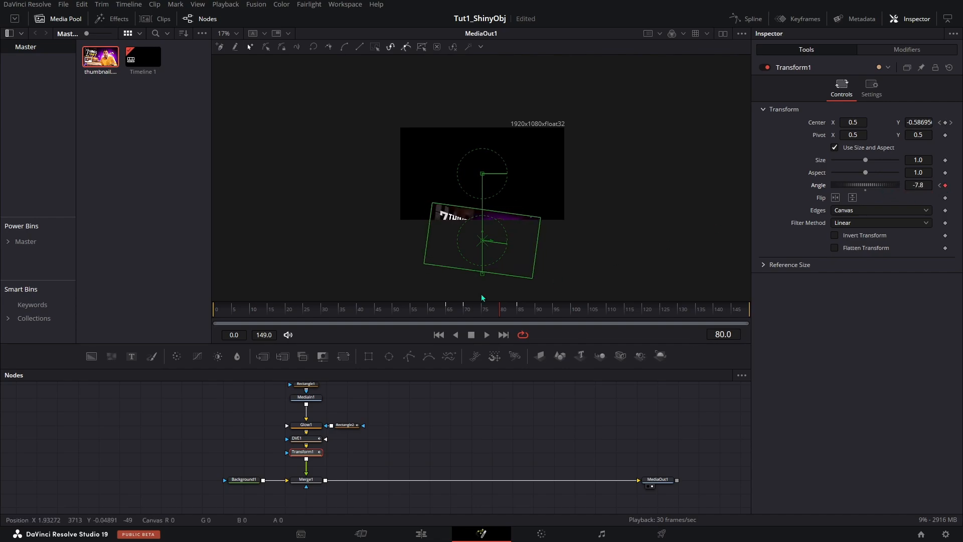
left_click(451, 310)
mouse_move(450, 311)
left_mouse_down()
mouse_move(524, 313)
mouse_move(446, 312)
left_mouse_up()
Open the Spline editor, hide DVE1's curves, limit the display to the selected tool and select Transform1.
left_click(749, 19)
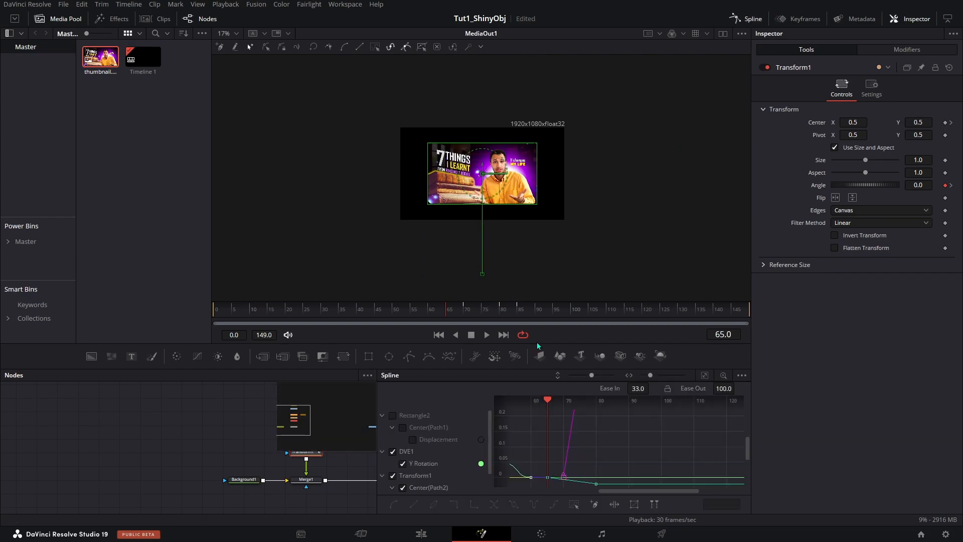
double_click(398, 454)
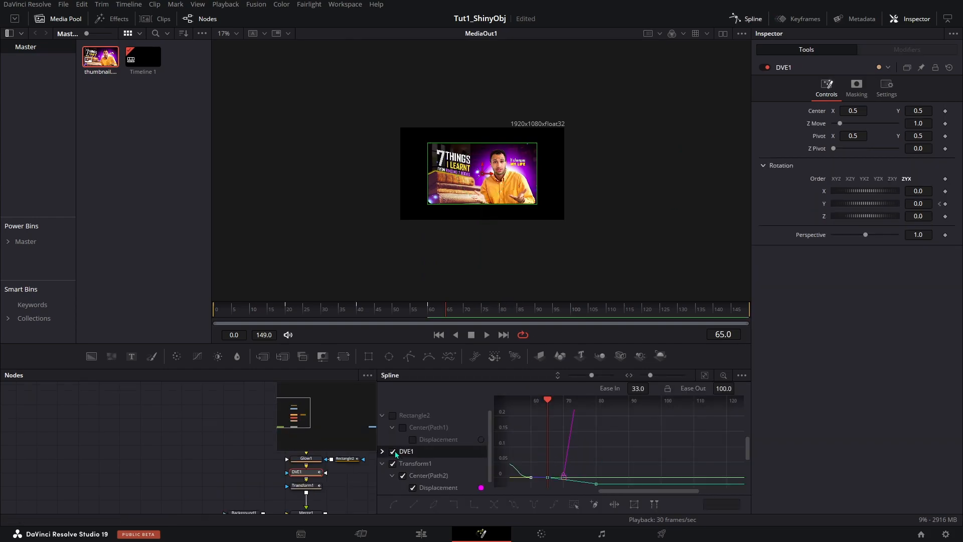
left_click(394, 451)
scroll(402, 466, "down", 1)
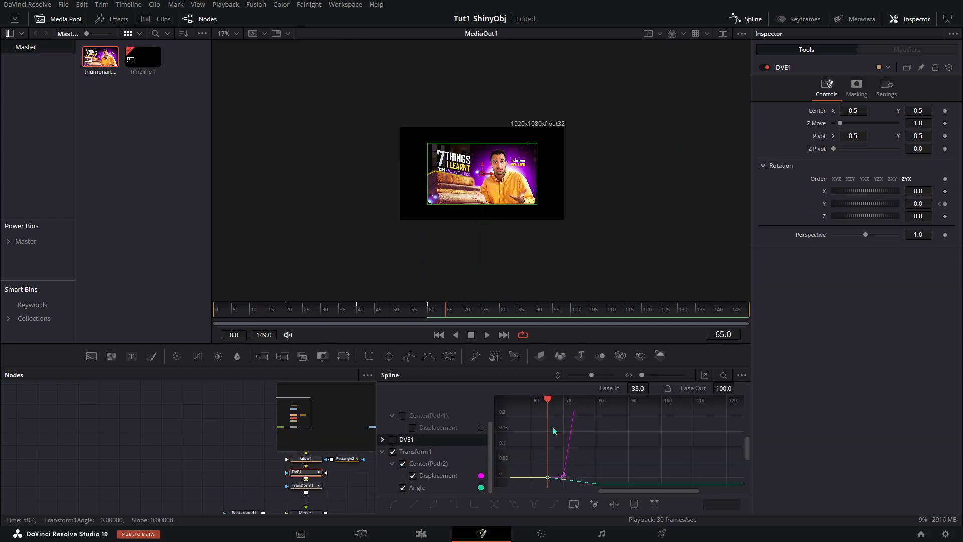
left_click(741, 376)
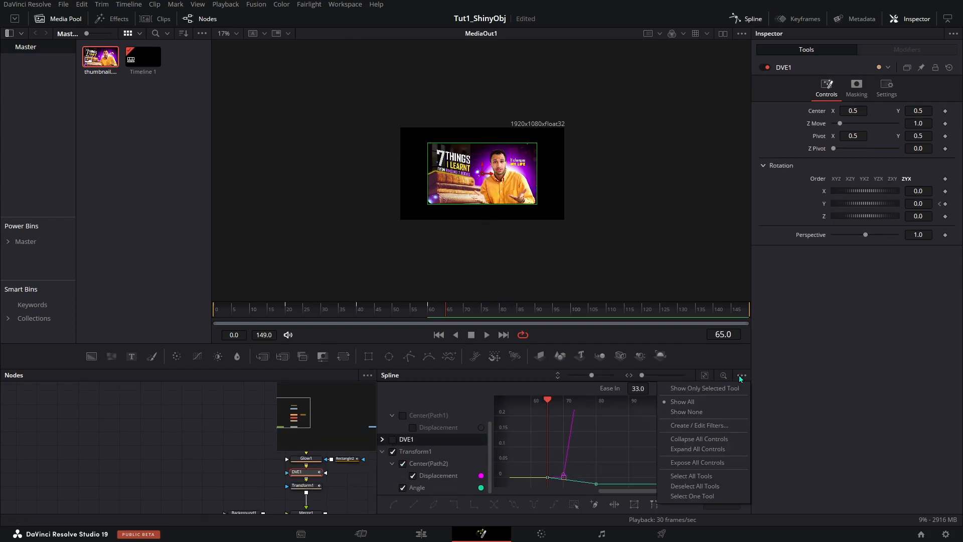
left_click(704, 388)
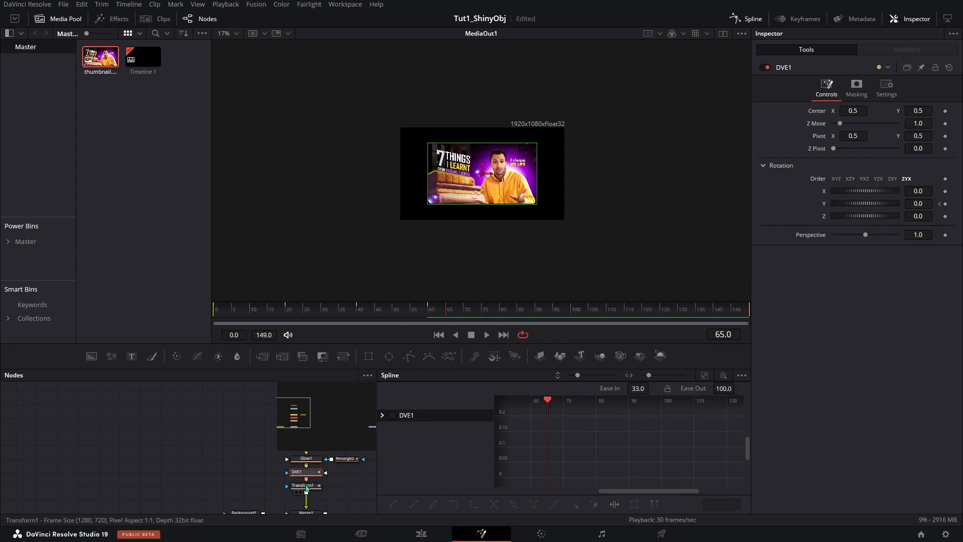
left_click(304, 487)
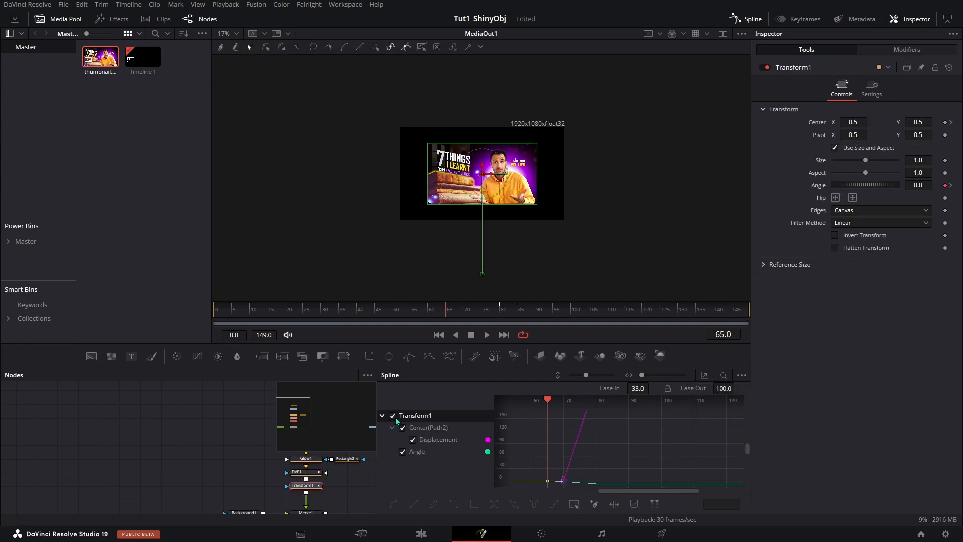
Hide Transform1's Center displacement curve in the Spline editor, leaving only its Angle curve shown.
scroll(611, 454, "down", 2)
left_click_drag(630, 436, 606, 502)
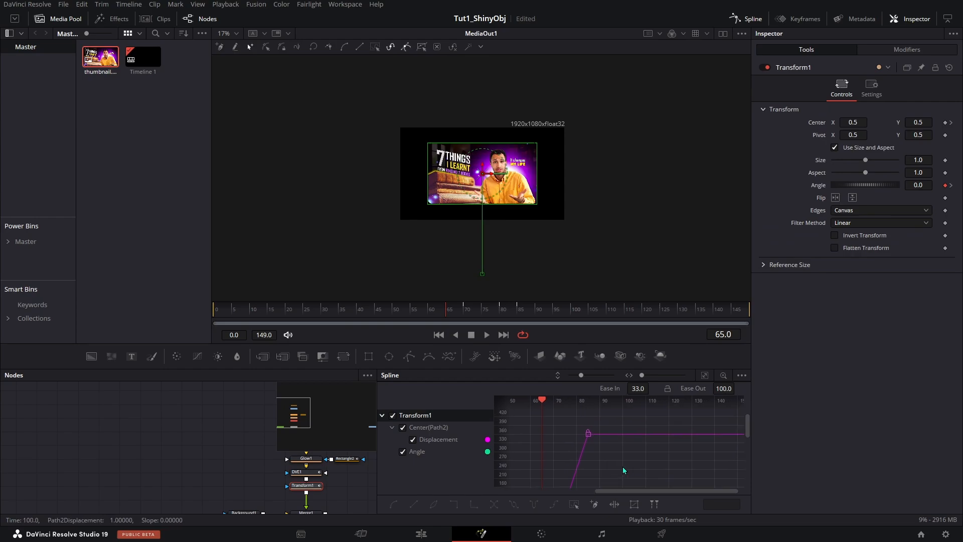
scroll(622, 451, "down", 3)
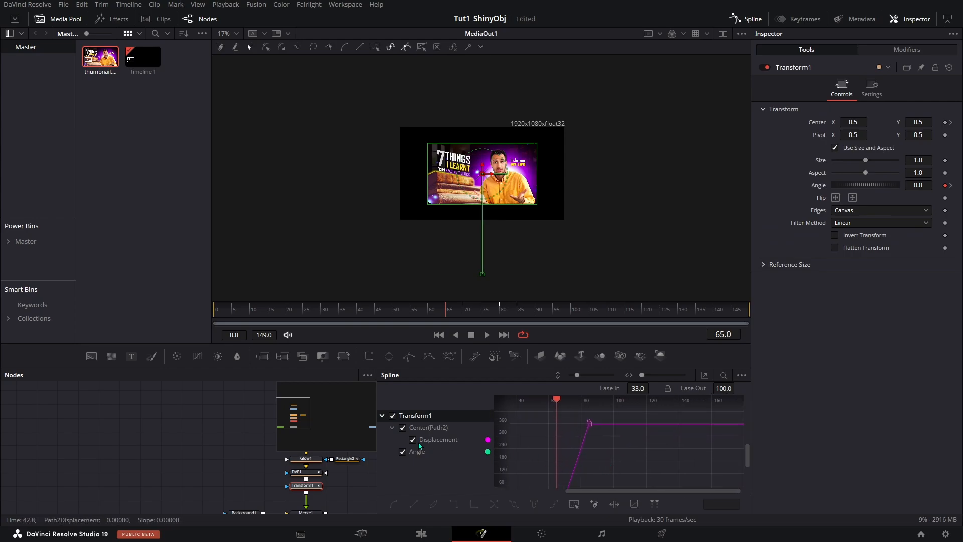
left_click(411, 439)
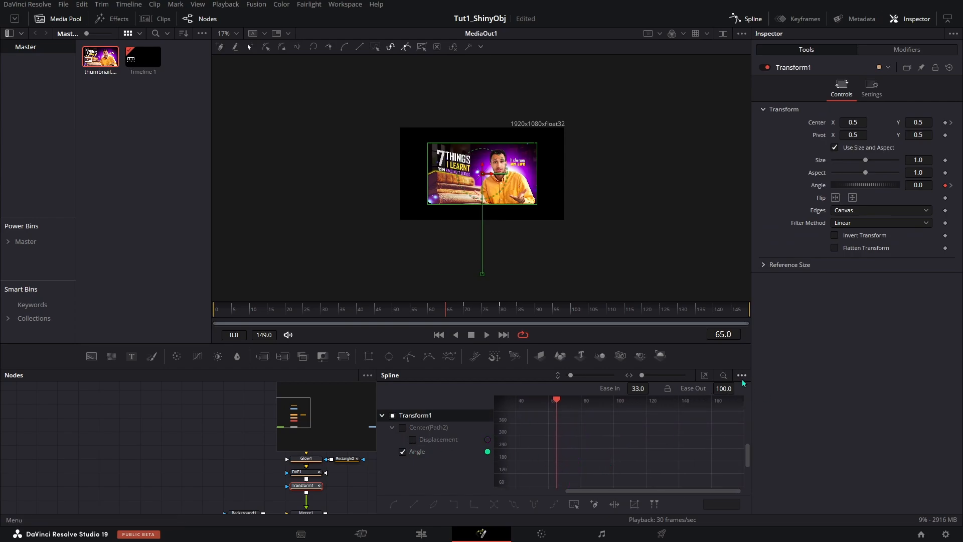
Smooth Transform1's Angle curve between frames 65 and 80, and show the Center displacement curve in its place.
left_click(705, 376)
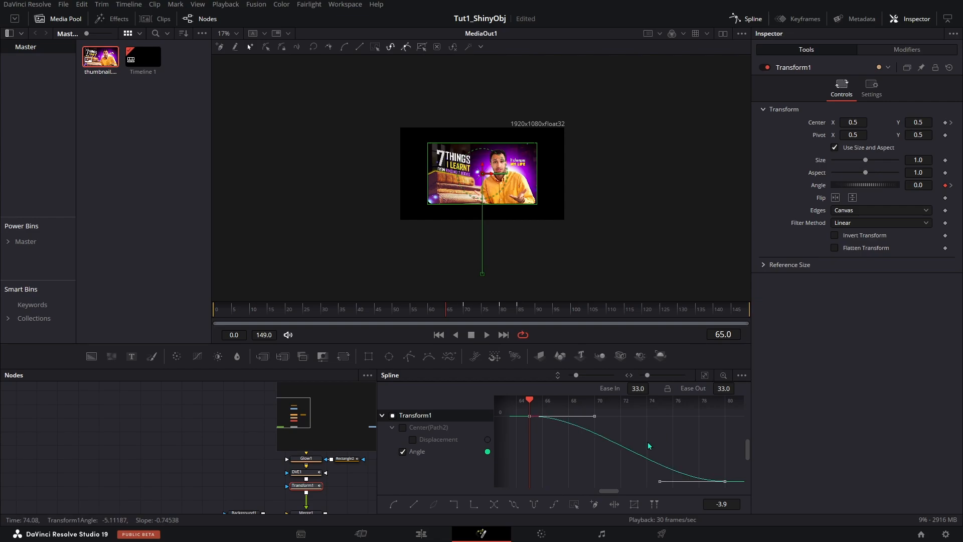
left_click(402, 452)
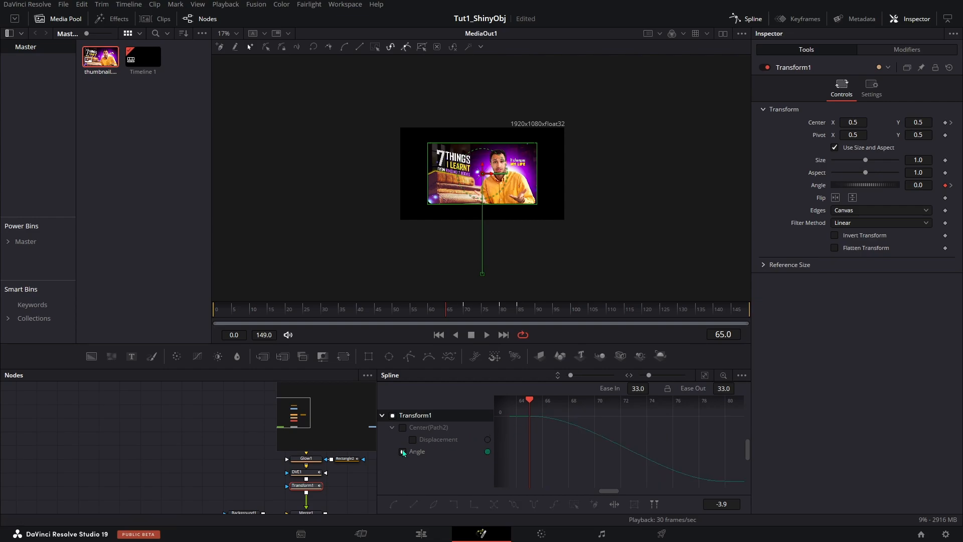
left_click(412, 440)
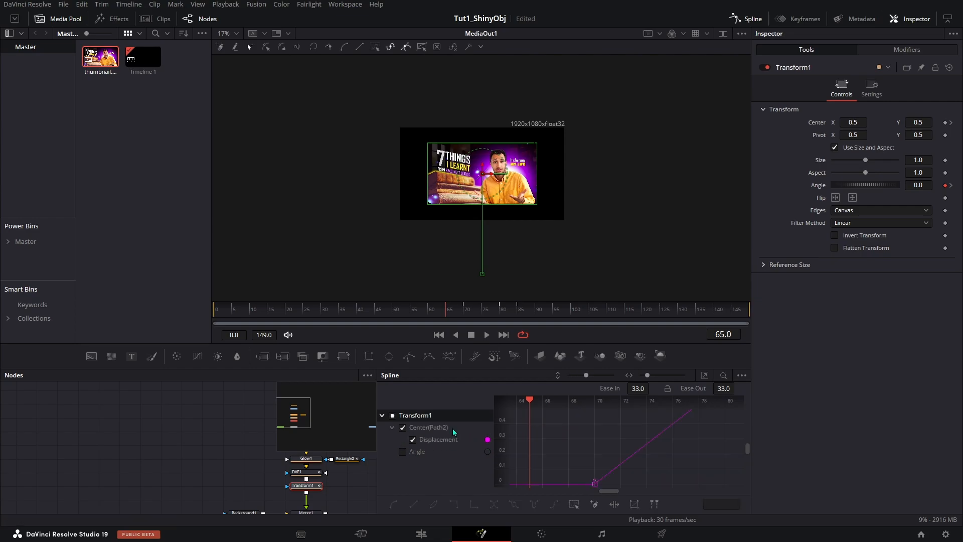
Smooth Transform1's displacement keyframes at frames 70 and 85, and stretch the first keyframe's ease out to 100.
left_click(704, 376)
key("shift+s")
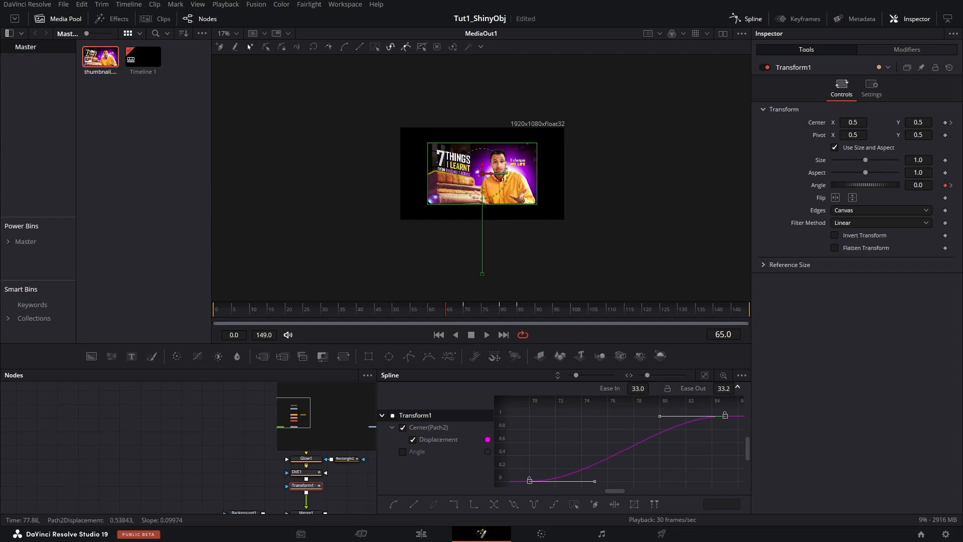
left_click_drag(594, 481, 726, 481)
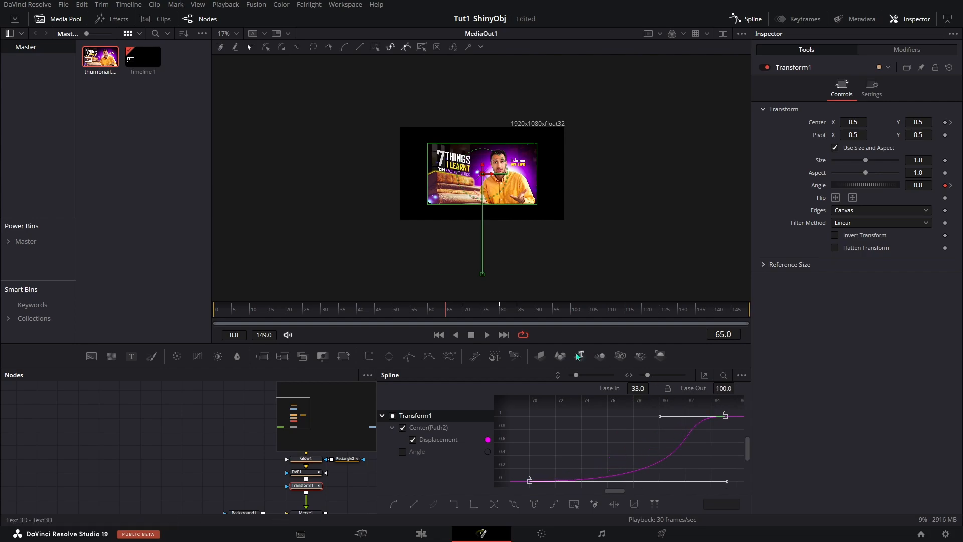
Play the tilted drop-out exit in Fusion, and close the Spline editor to bring back the full node graph.
key("space")
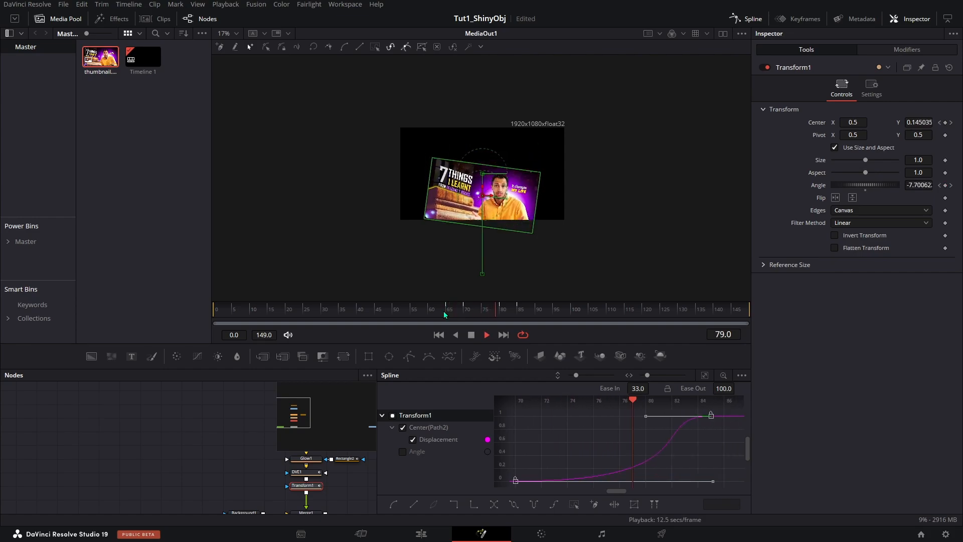
key("space")
left_click(746, 19)
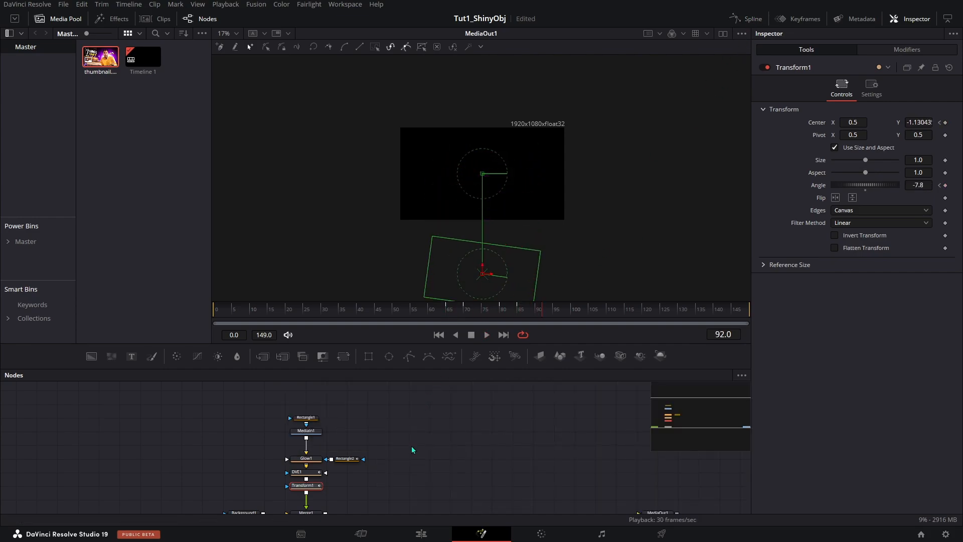
left_click_drag(412, 449, 484, 433)
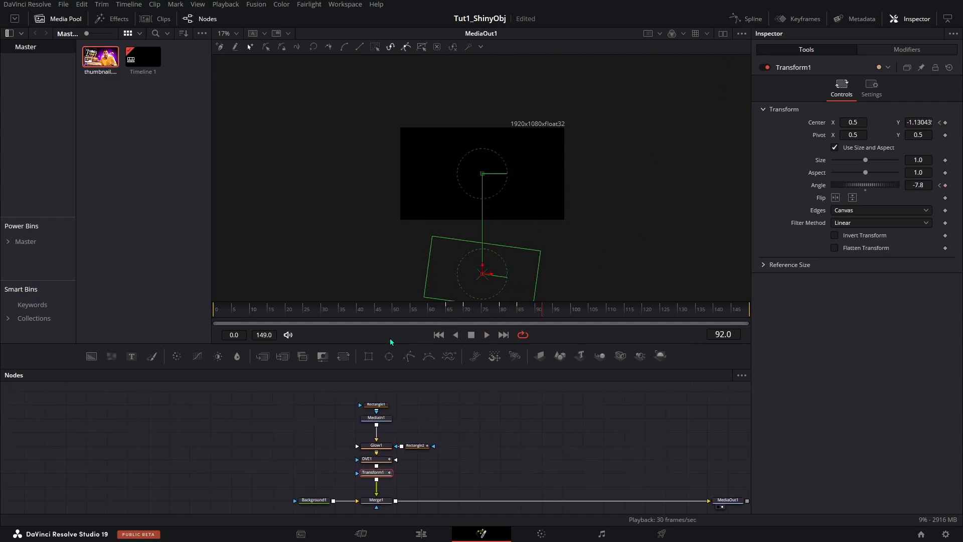
Return to the first frame and play the whole animation on the Edit page.
key("Home")
key("shift+4")
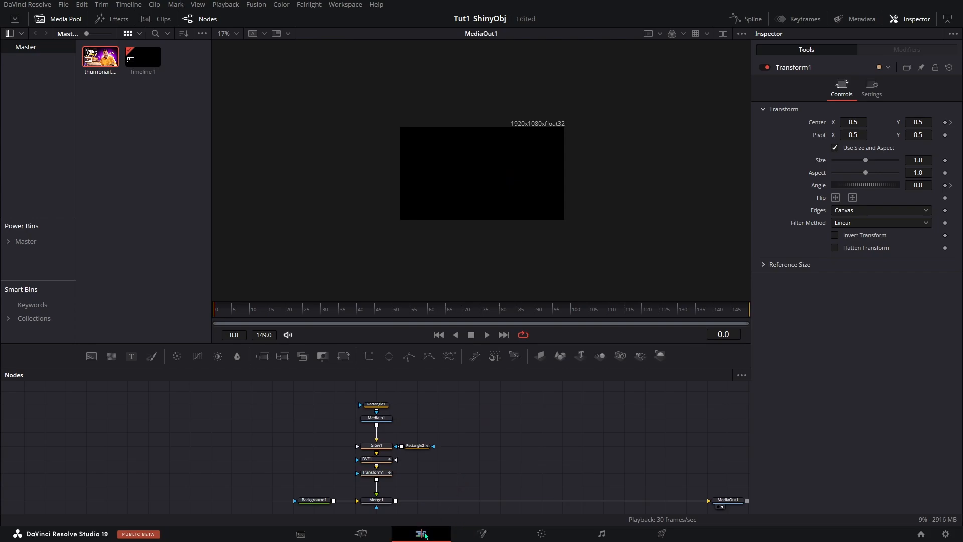
key("space")
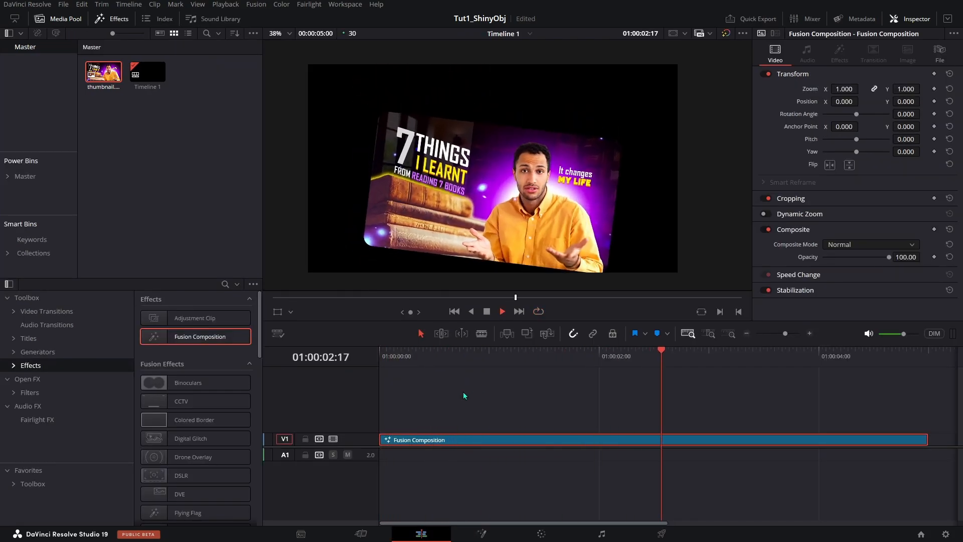
key("space")
Return to the Fusion page and add a Camera Shake node after Transform1.
left_click(482, 534)
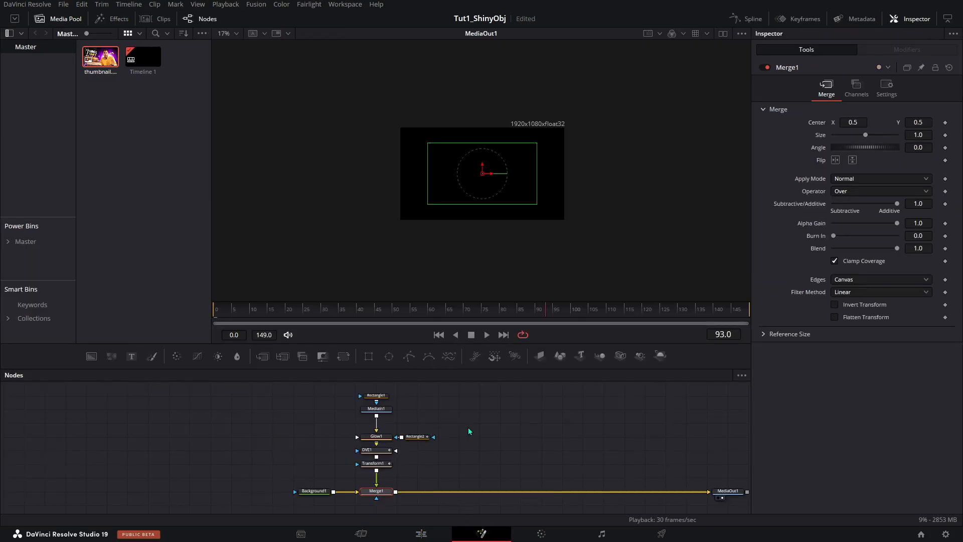
scroll(441, 450, "up", 2)
left_click_drag(470, 414, 364, 499)
left_click(374, 494)
scroll(439, 495, "down", 1)
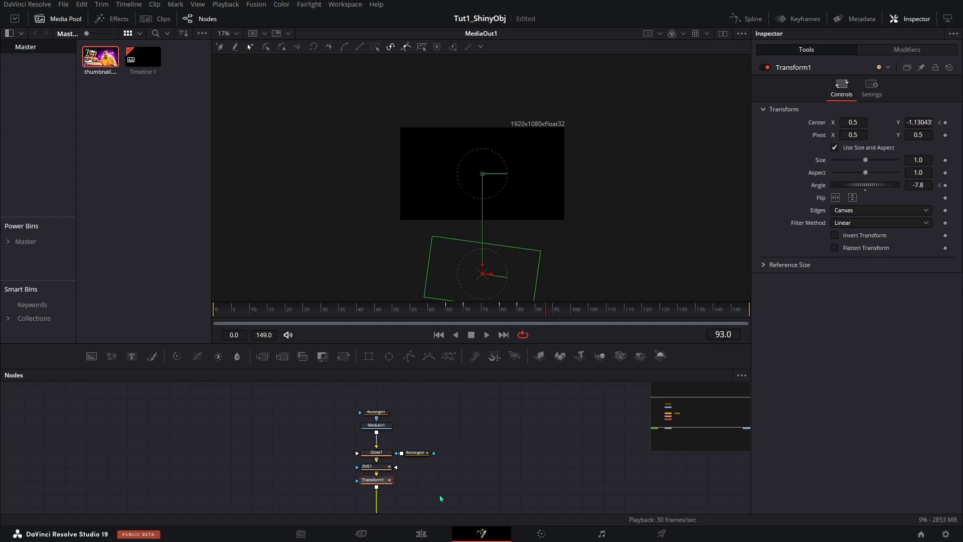
key("shift+space")
type("came")
key("Return")
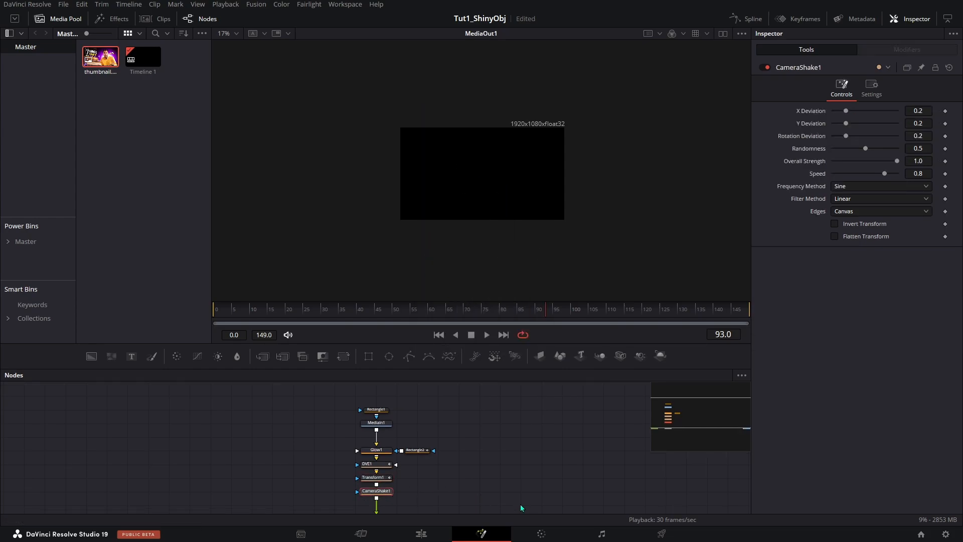
At frame 40, set CameraShake1's deviations to 0.354, 0.654 and 0.252, Randomness 0.142, Overall Strength 0.063, Speed 0.087 and Filter Method Gaussian.
left_click_drag(407, 313, 358, 319)
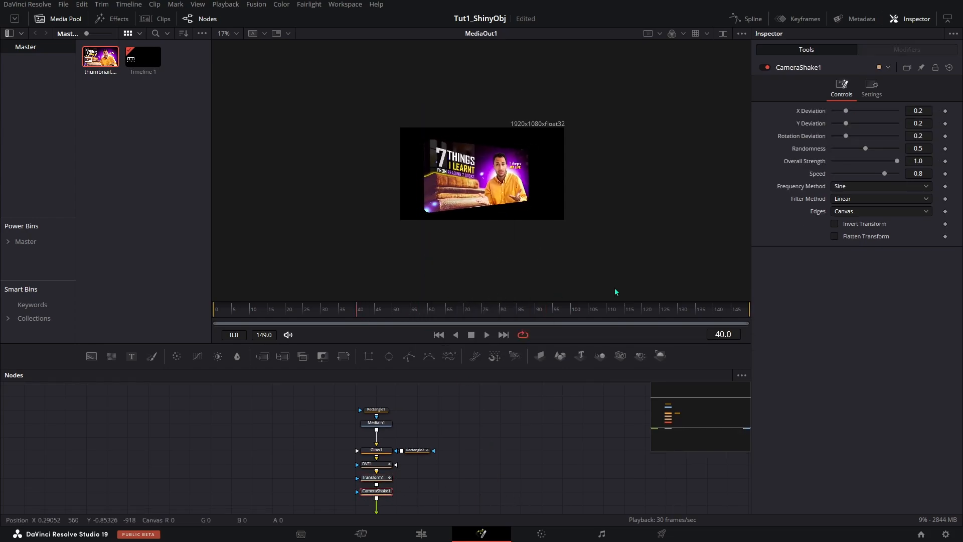
left_click_drag(844, 111, 838, 174)
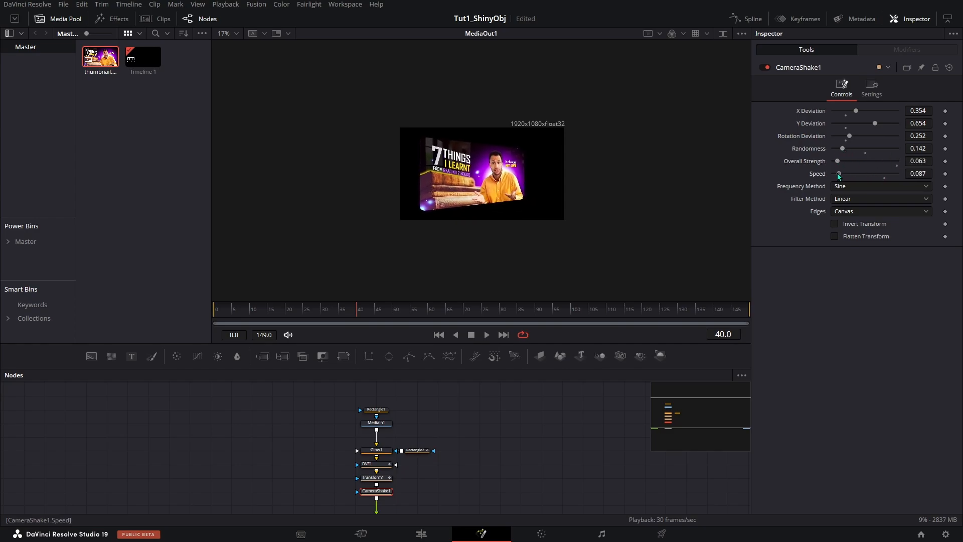
left_click(847, 199)
left_click(848, 278)
Play the camera shake from the first frame in Fusion, and preview the animation on the Edit page.
left_click(214, 319)
key("space")
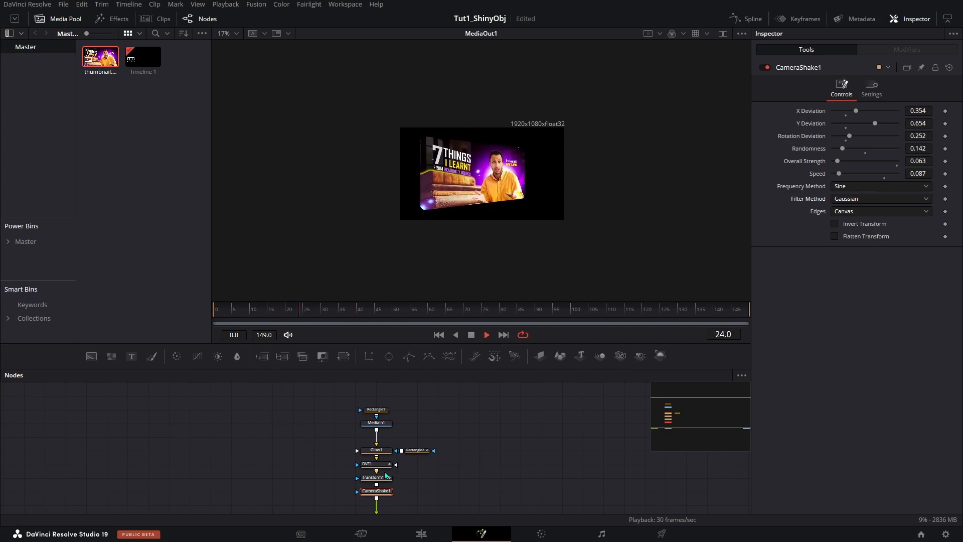
left_click(436, 532)
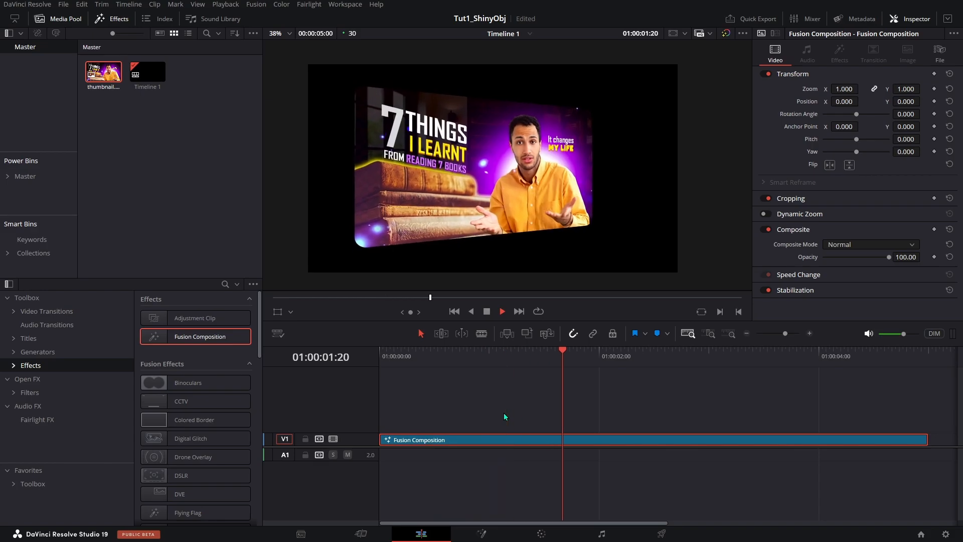
key("space")
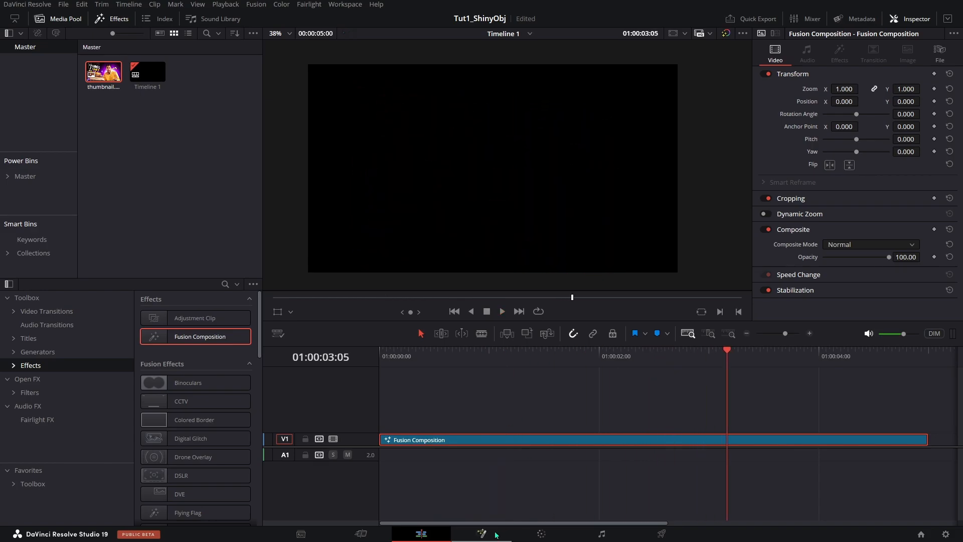
On the Fusion page, lower CameraShake1's X Deviation, Y Deviation and Randomness.
left_click(482, 533)
left_click(376, 463)
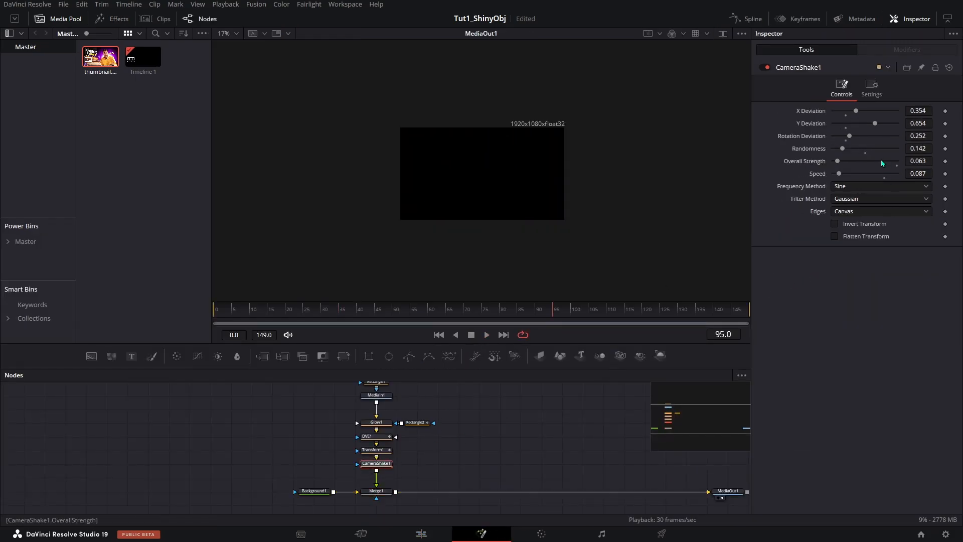
left_click_drag(868, 125, 851, 111)
left_click_drag(842, 148, 839, 148)
Play the softened camera shake from the start of the timeline on the Edit page.
left_click(429, 532)
left_click_drag(416, 356, 374, 358)
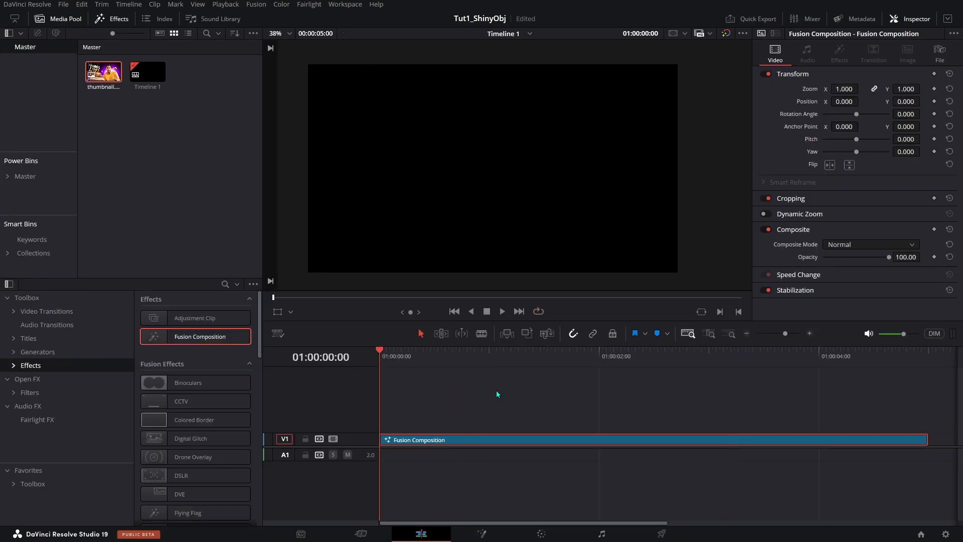
key("space")
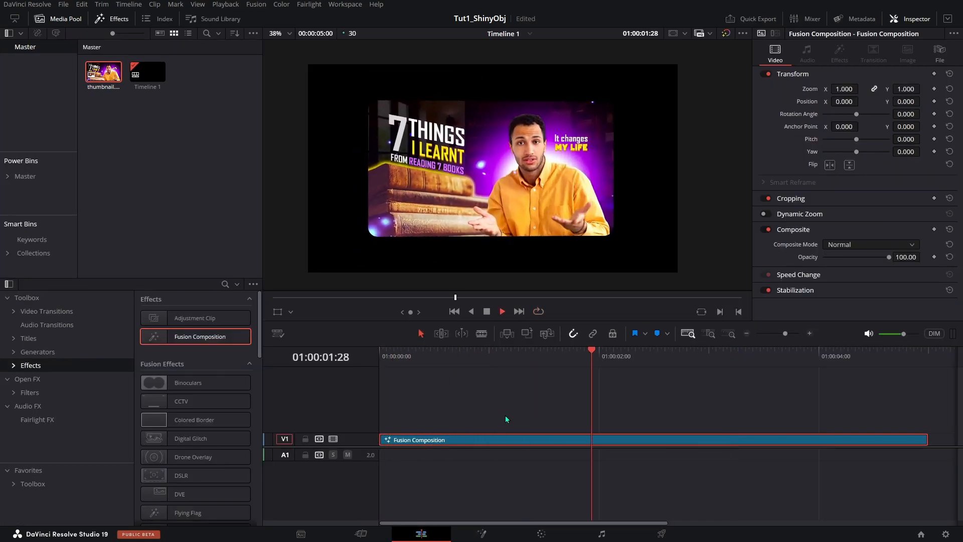
key("space")
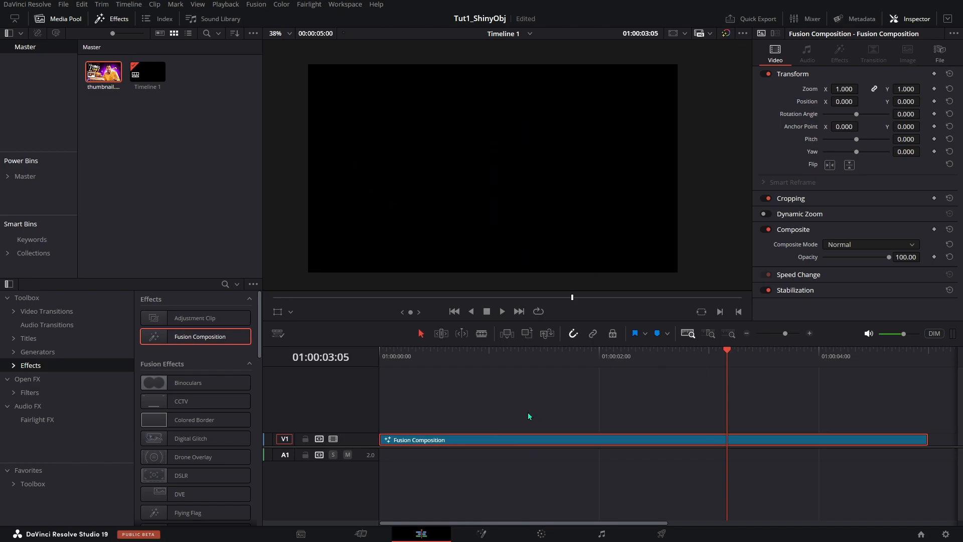
On the Fusion page, enable Motion Blur in the settings of Rectangle2, DVE1 and Transform1.
left_click(482, 533)
left_click(886, 88)
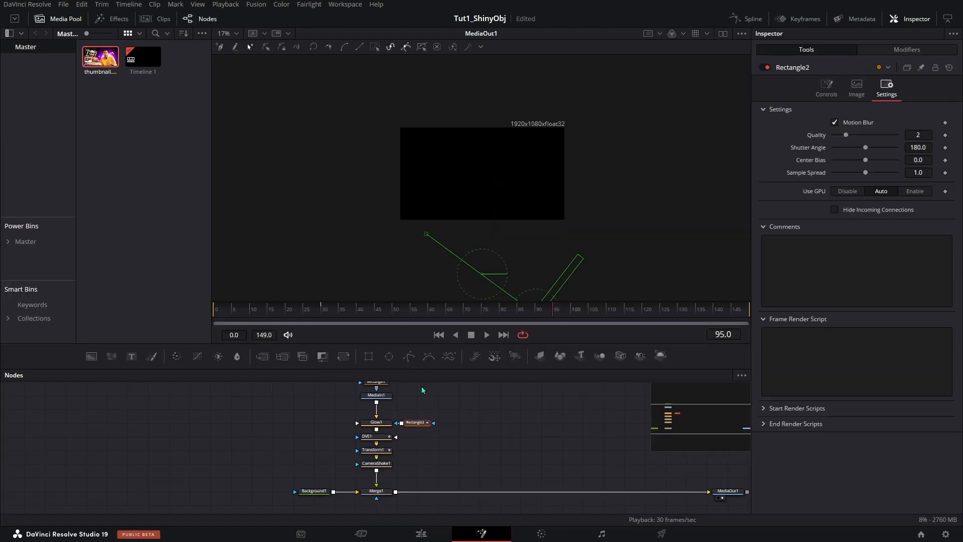
left_click(373, 436)
left_click(886, 88)
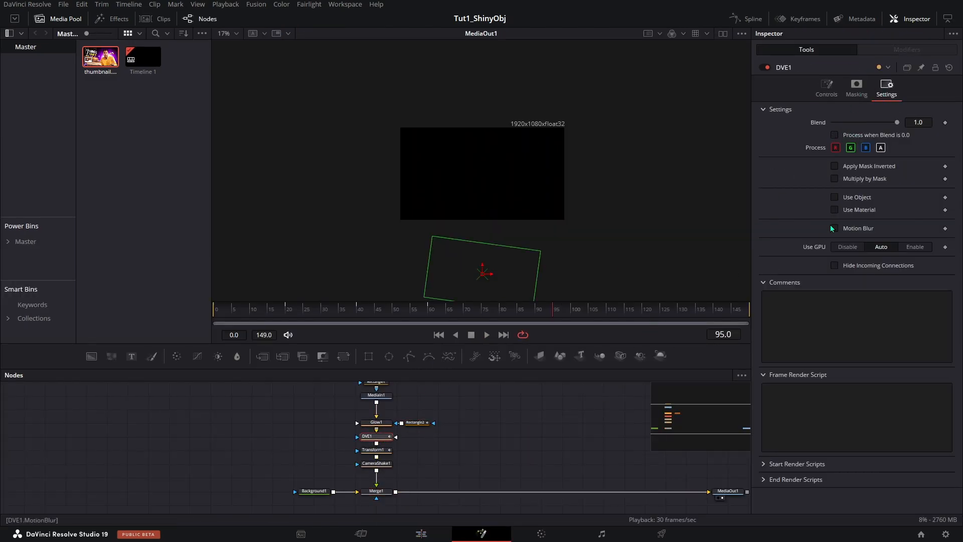
left_click(374, 449)
left_click(841, 88)
left_click(873, 89)
left_click(836, 215)
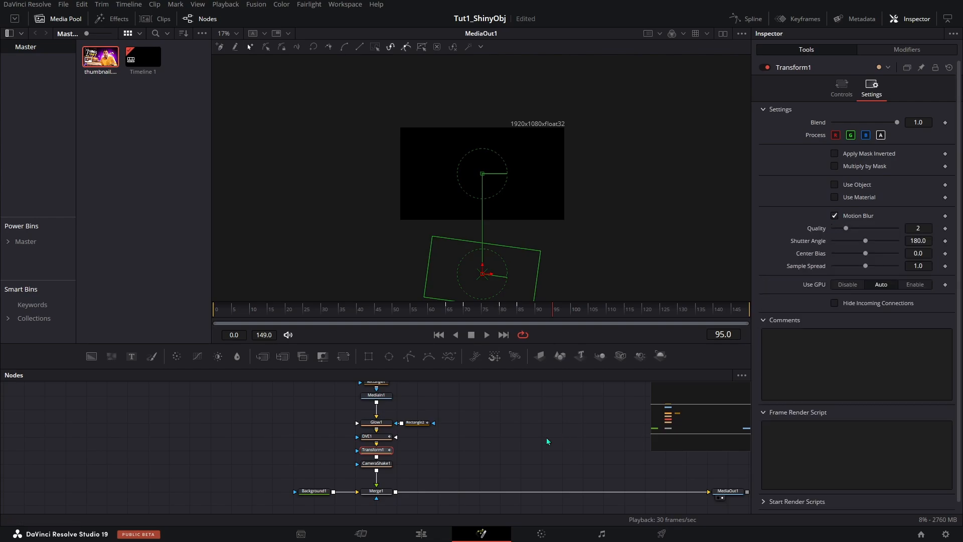
Switch to the Edit page and change the Timeline Proxy Resolution.
left_click_drag(496, 463, 467, 450)
left_click_drag(467, 450, 451, 448)
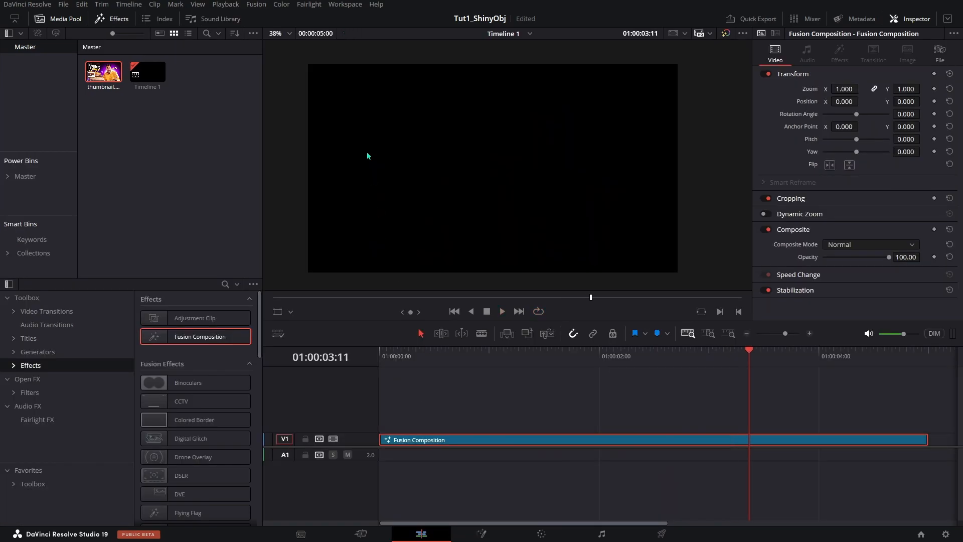
left_click(226, 4)
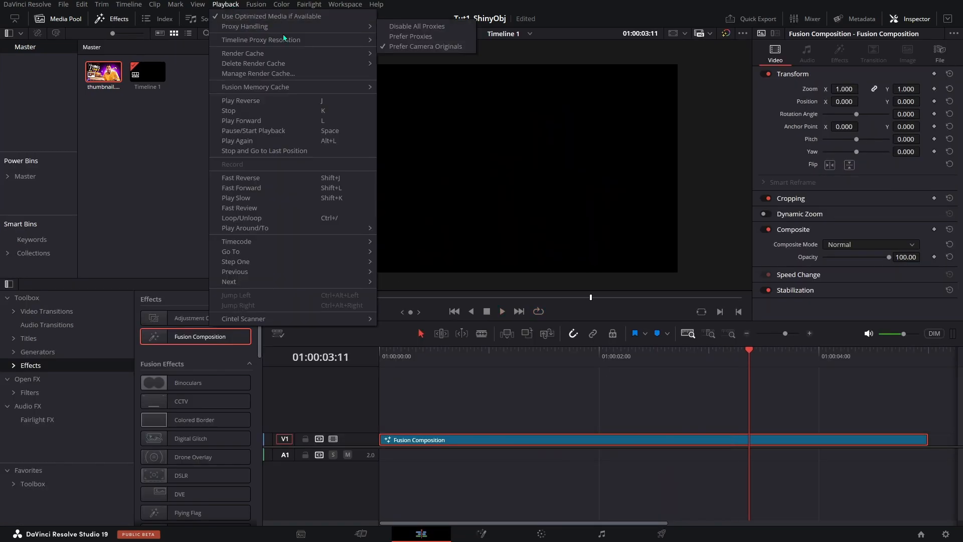
mouse_move(289, 44)
left_click(400, 53)
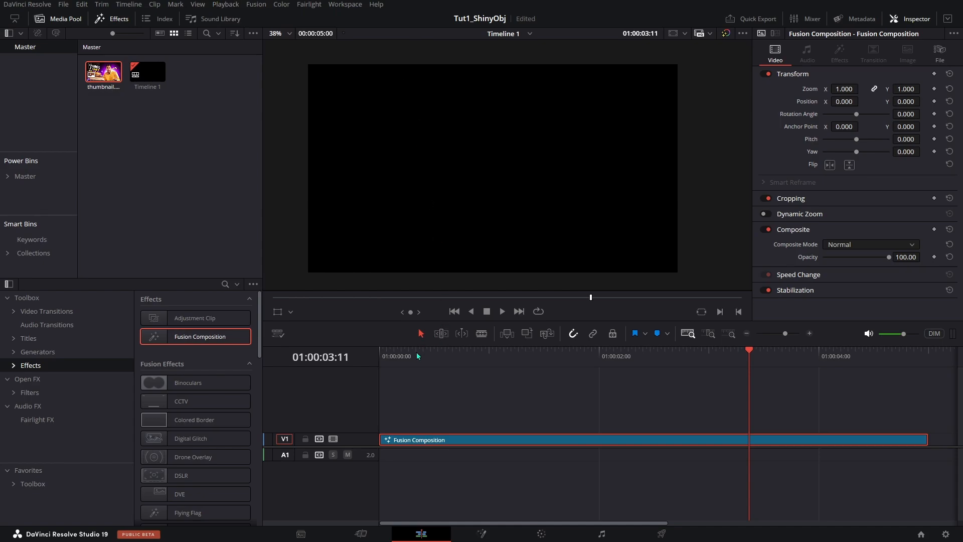
Play the motion-blurred animation from the start of the timeline.
left_click_drag(416, 353, 379, 355)
key("space")
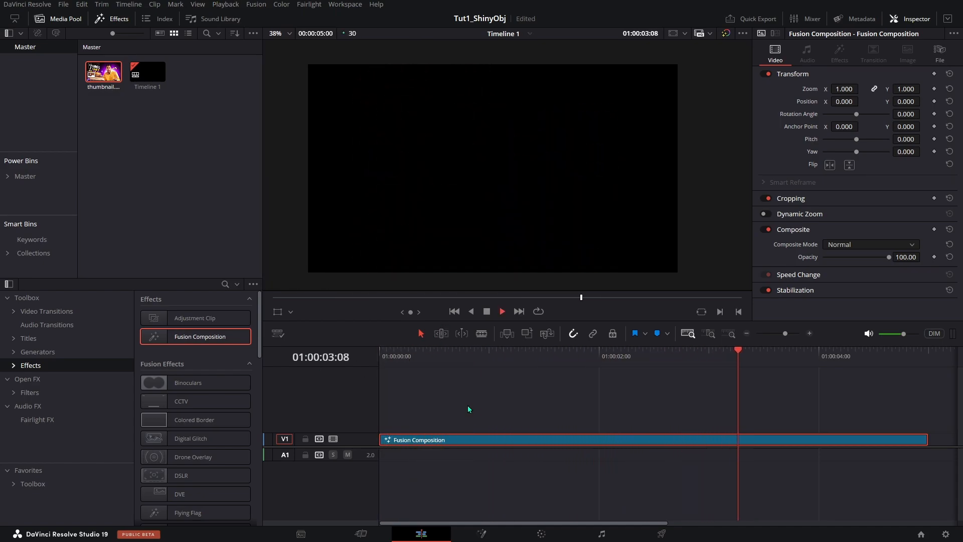
key("space")
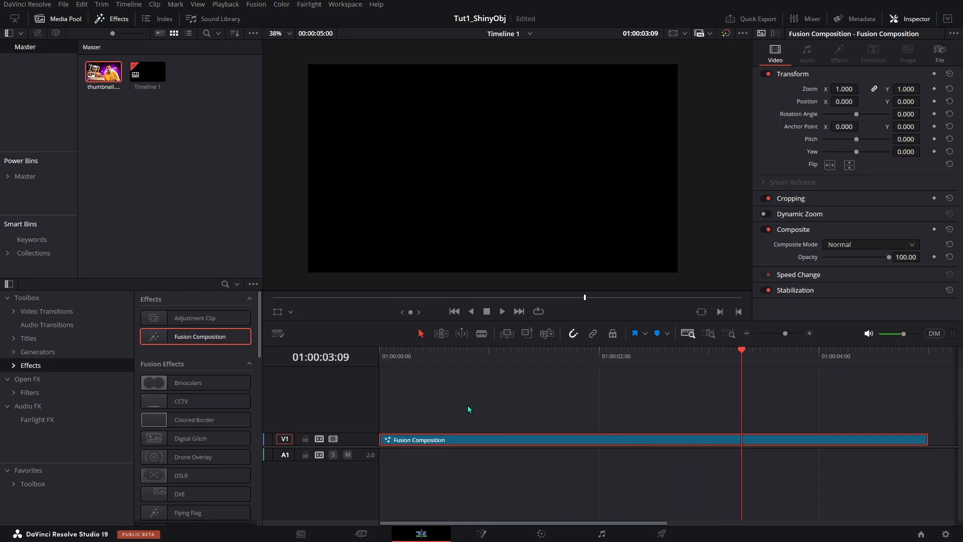